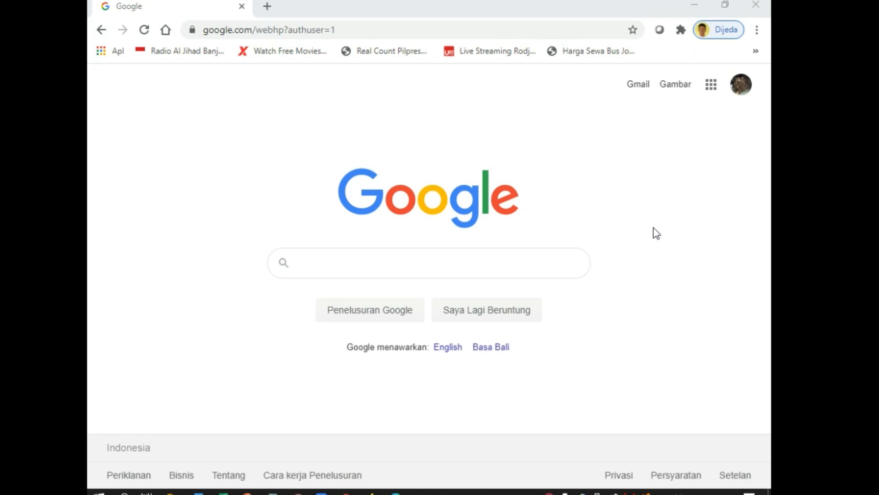
Open Google Drive from the Google apps menu to reach the Drive Saya file list
mouse_move(346, 491)
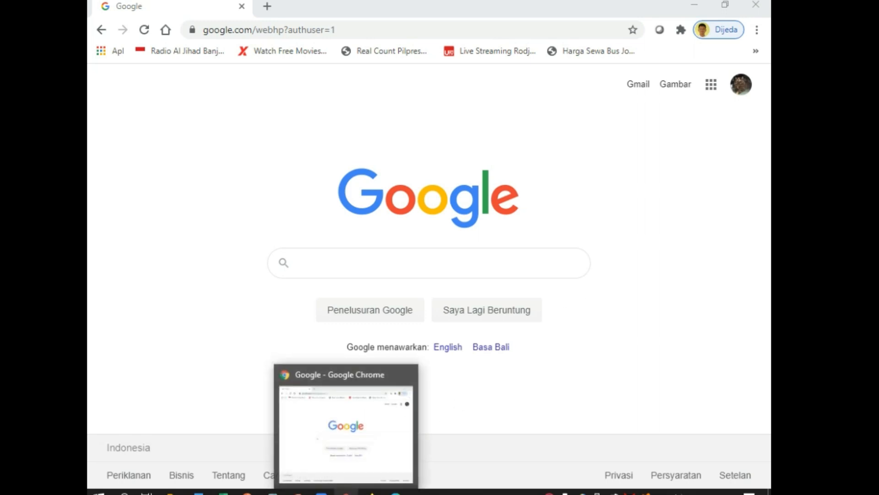
click(711, 87)
scroll(646, 268, down, 3)
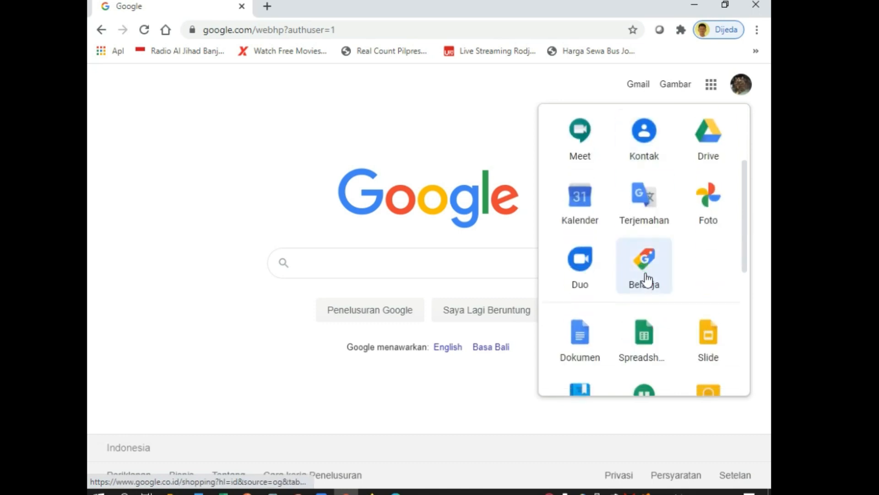
scroll(645, 293, up, 3)
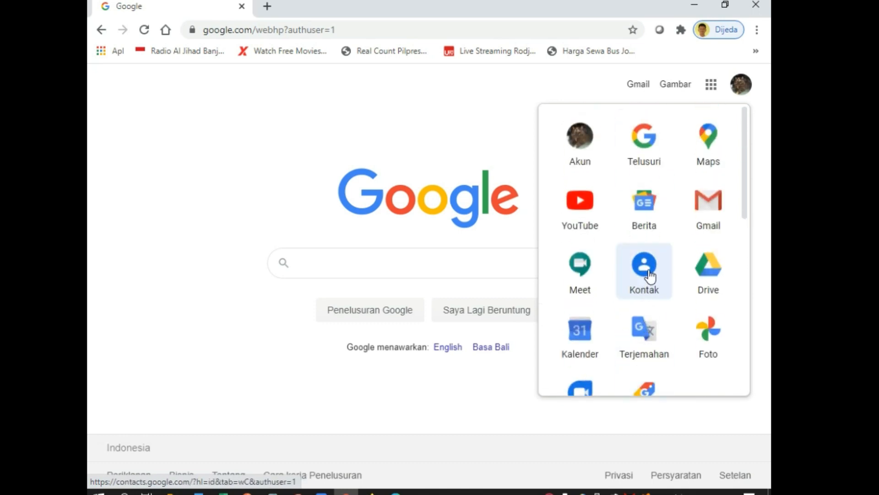
scroll(648, 278, down, 3)
scroll(650, 276, up, 2)
scroll(650, 277, up, 2)
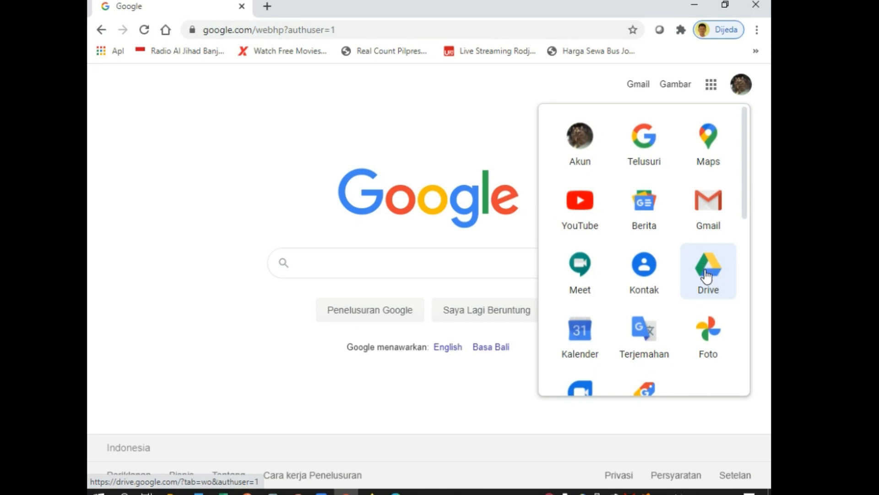
click(707, 274)
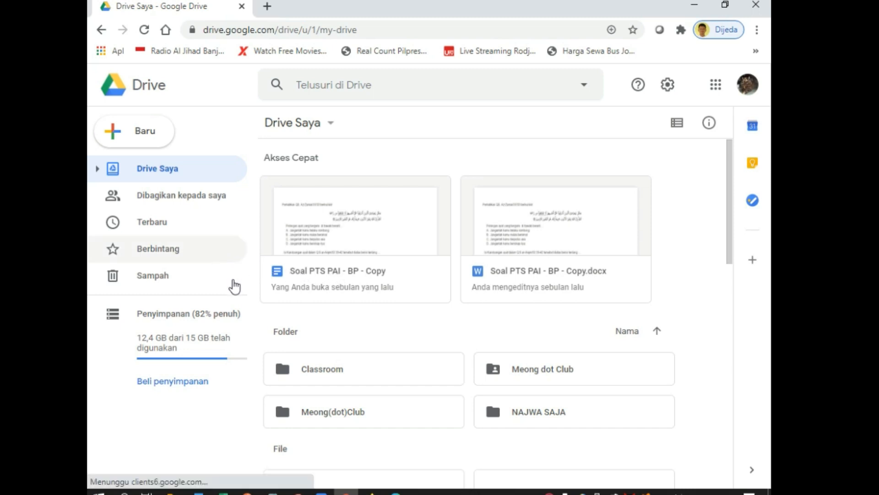
scroll(326, 360, down, 1)
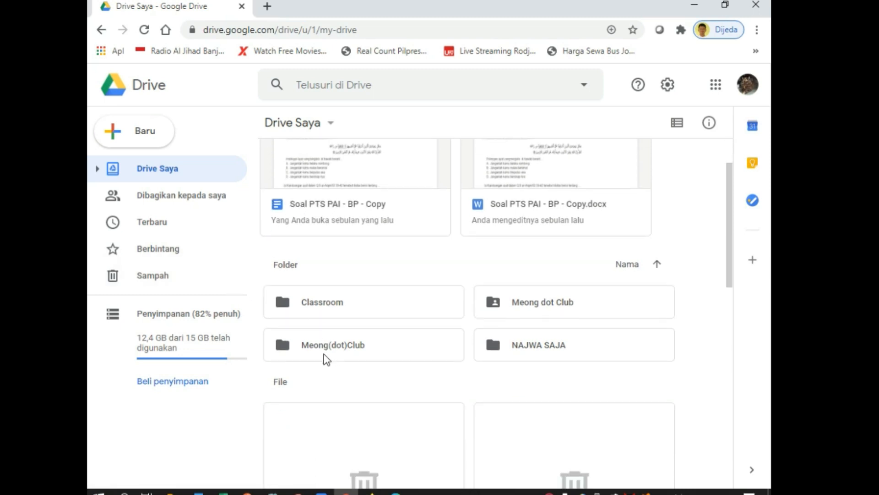
scroll(324, 354, up, 1)
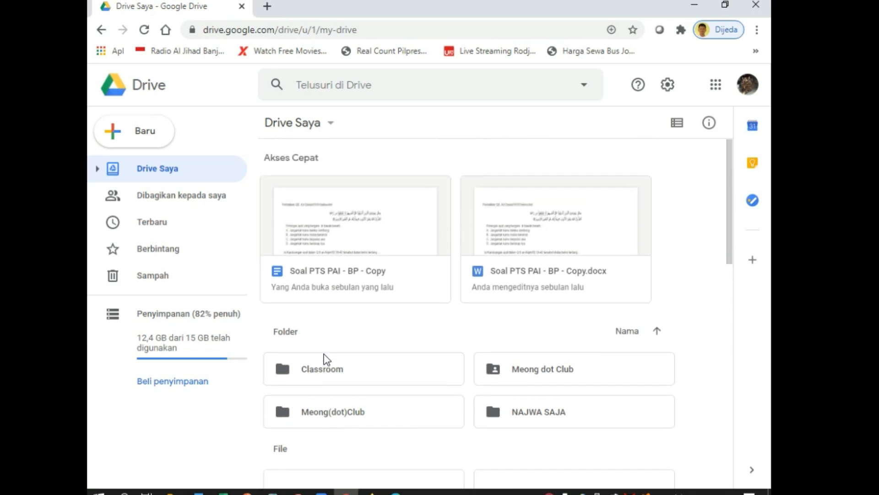
scroll(290, 333, down, 1)
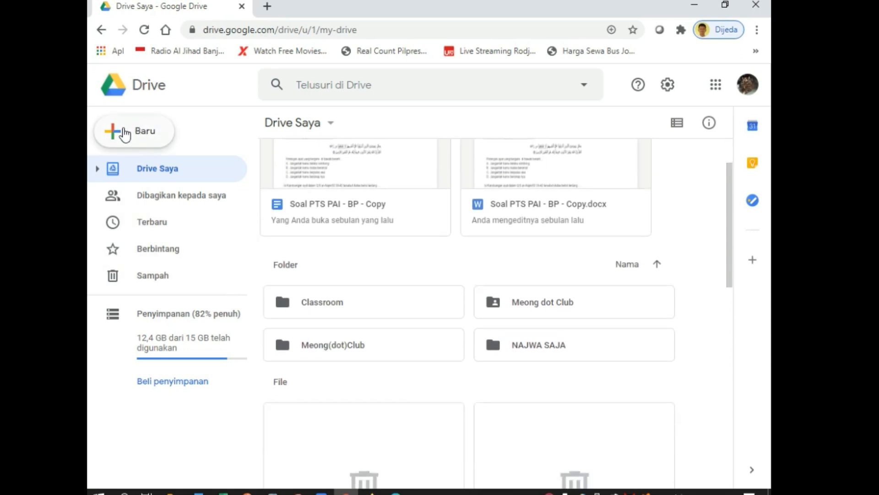
Add a new folder called KUMPULAN SOAL ULANGAN to Drive Saya
click(143, 132)
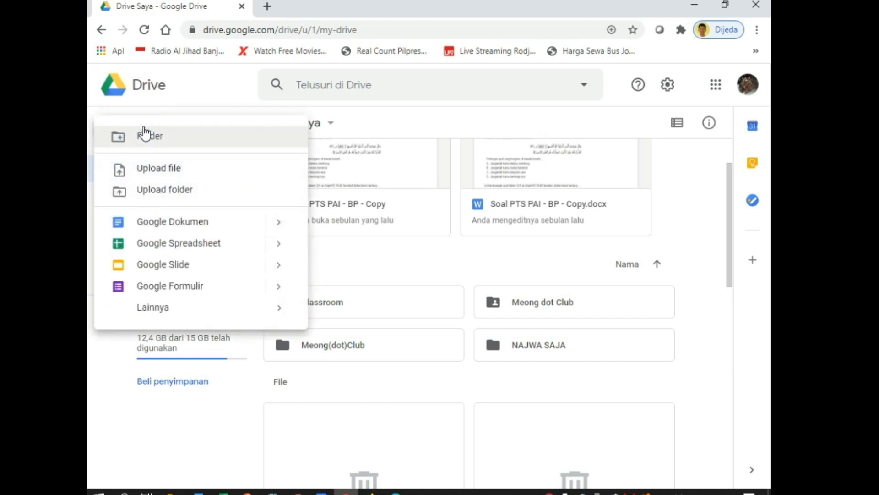
click(149, 140)
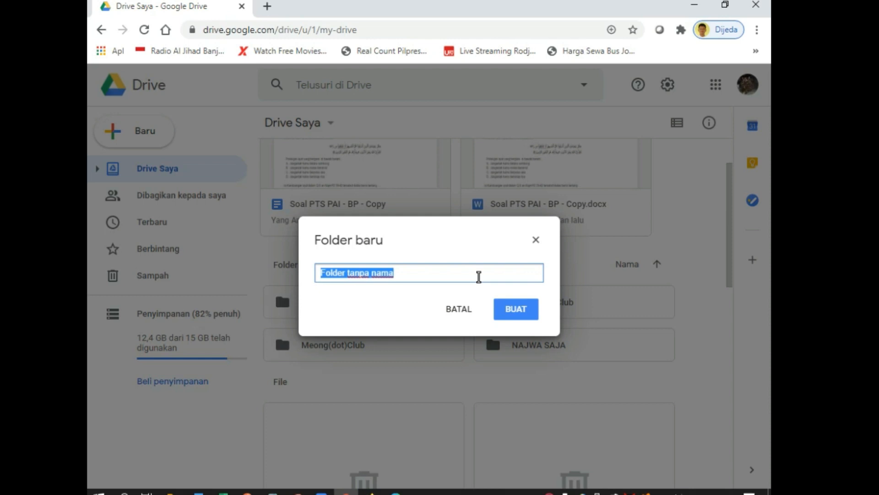
text(KUM)
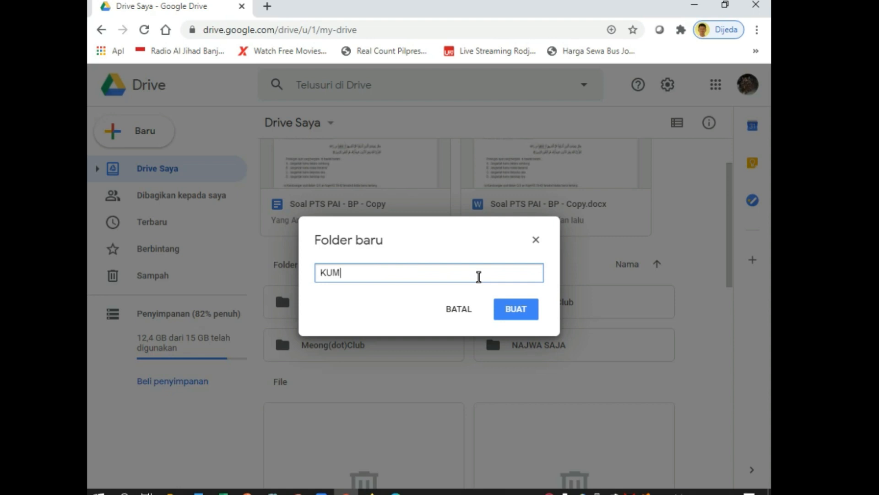
text(PULAN SOAL ULANGAN)
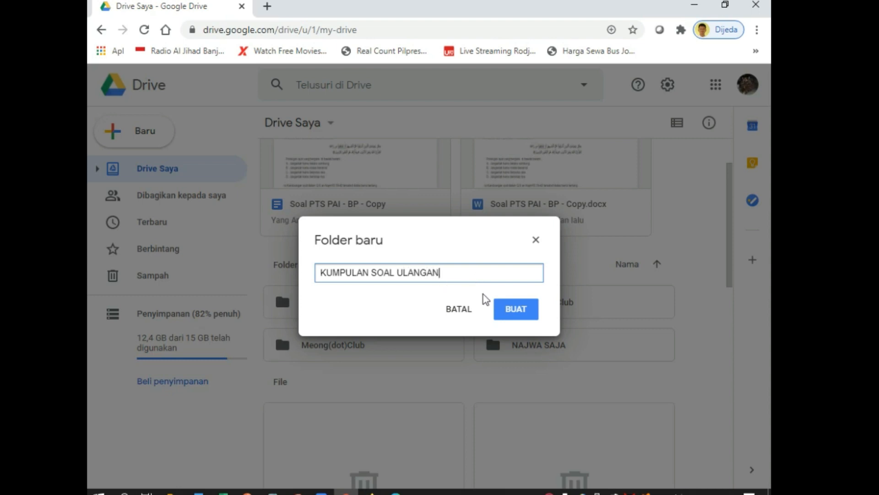
click(510, 313)
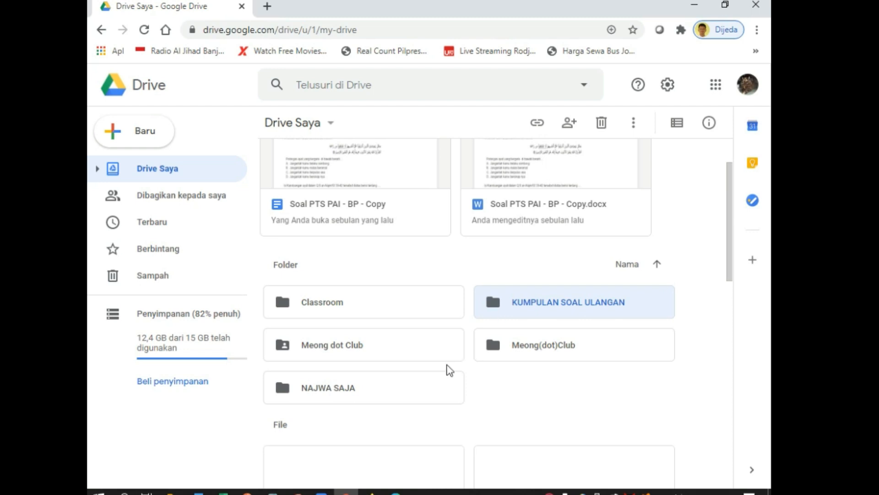
Open the KUMPULAN SOAL ULANGAN folder from Drive Saya's subfolders
scroll(403, 391, down, 3)
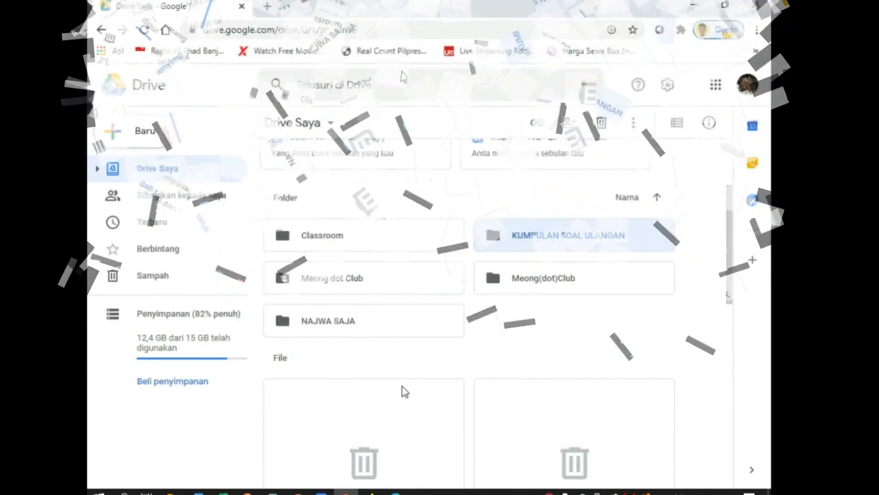
scroll(400, 358, up, 3)
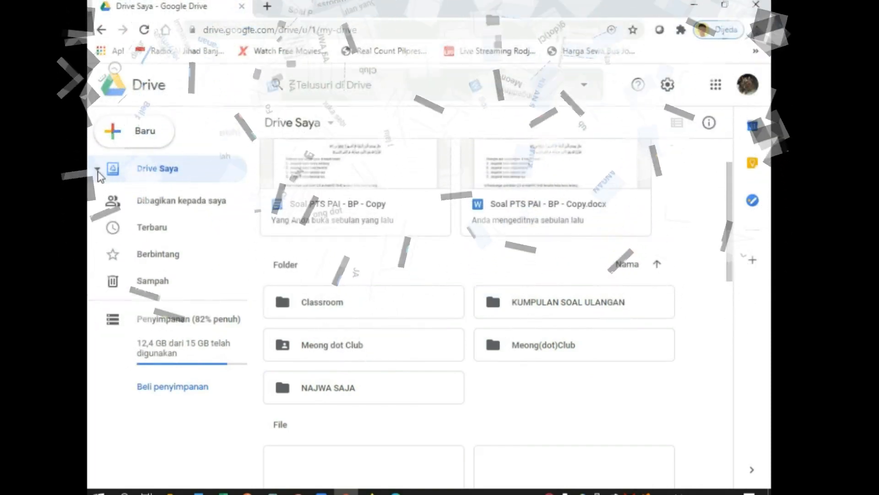
click(97, 169)
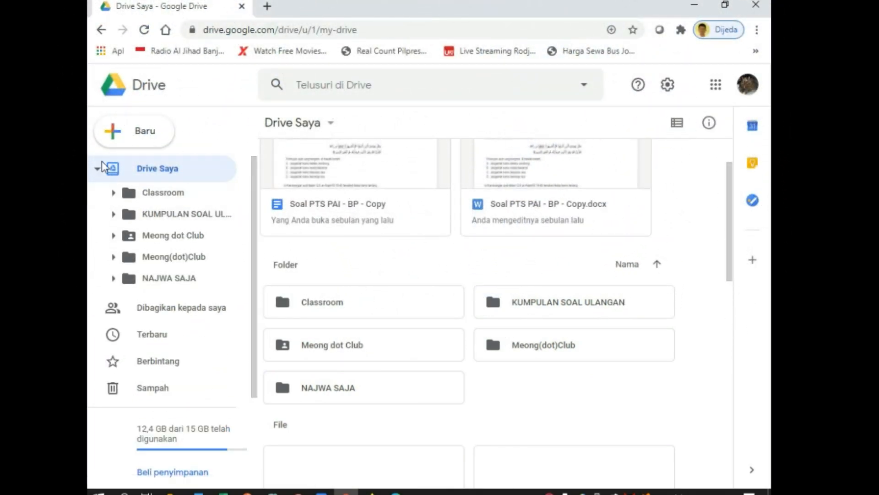
click(190, 214)
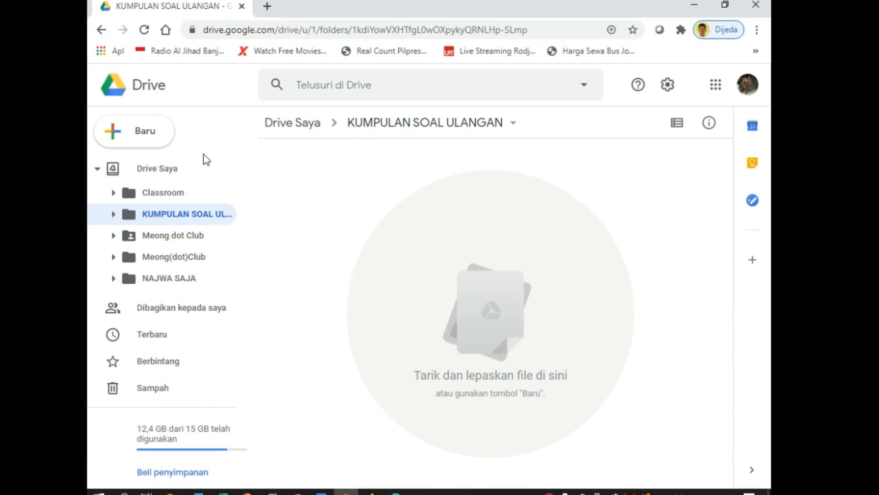
Create a blank Google Form inside the KUMPULAN SOAL ULANGAN folder
click(147, 134)
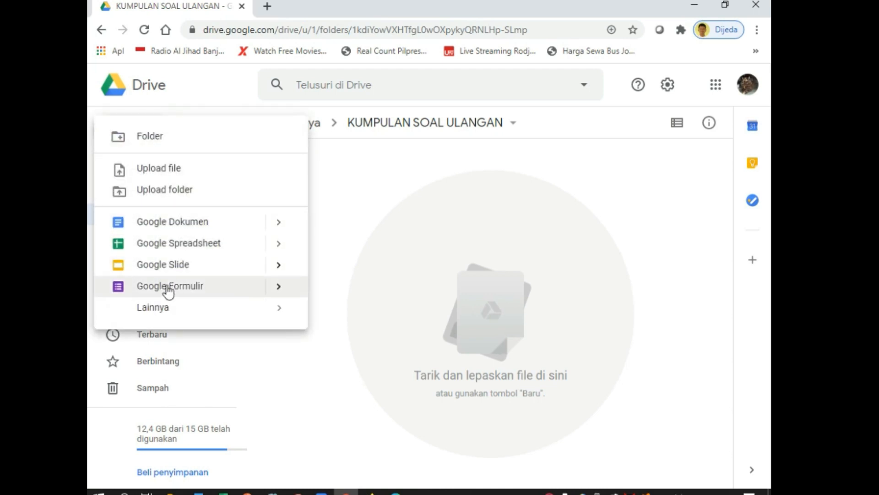
click(278, 286)
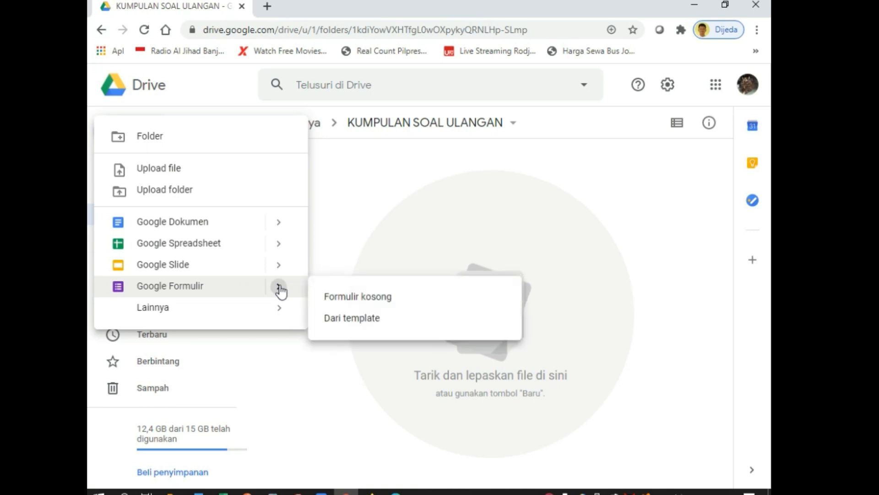
click(362, 299)
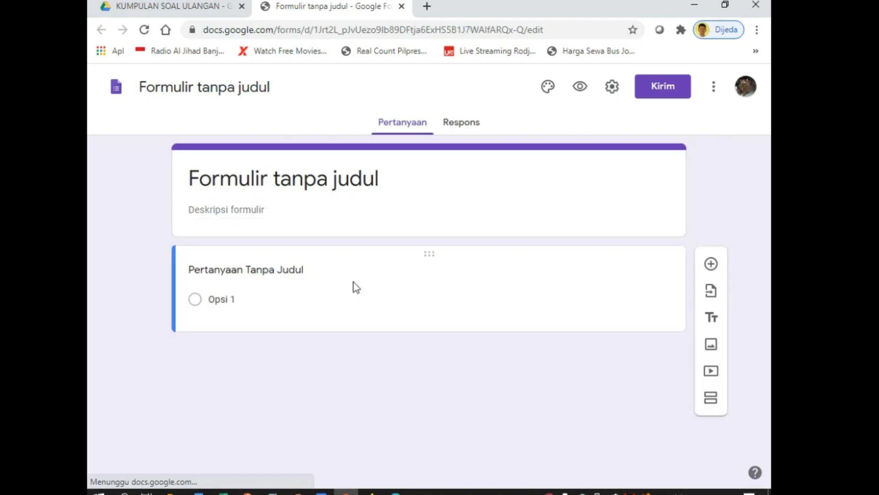
Title the form ULANGAN HARIAN BAHASA INDONESIA and apply that title as the file name
click(254, 183)
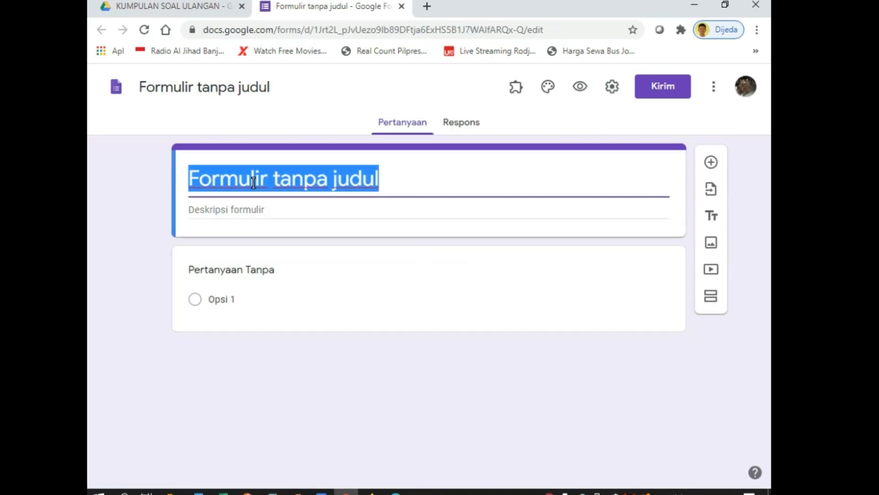
text(ULANGAN )
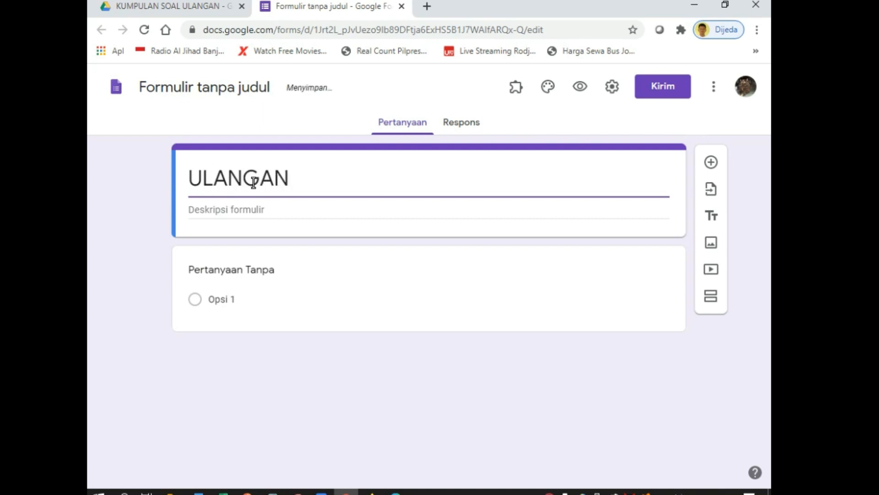
text(HARIAN BAHASA)
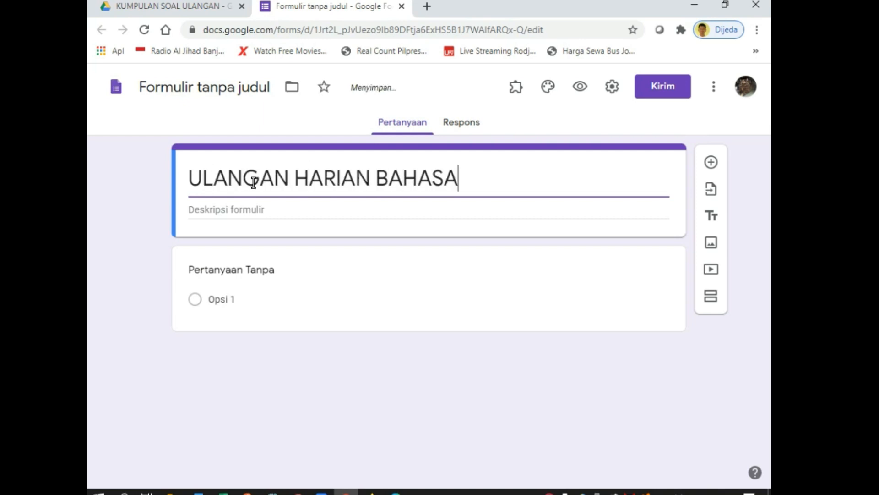
text( INDOEN)
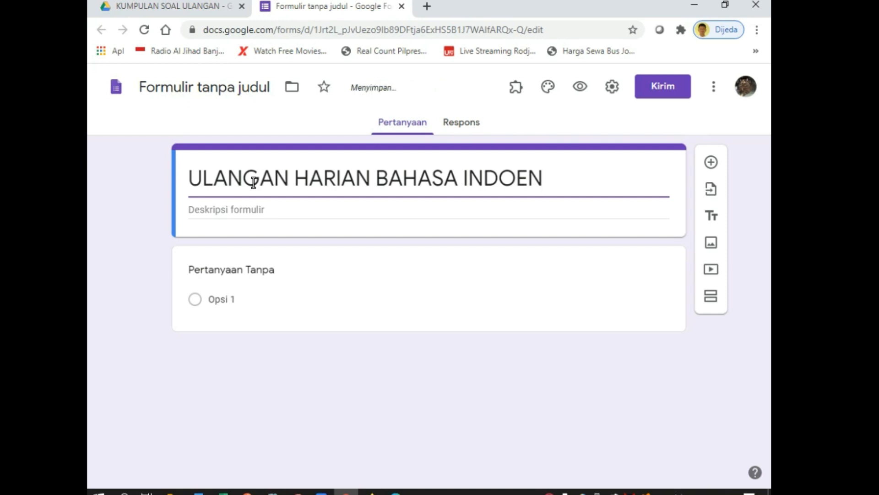
key(BackSpace)
key(BackSpace)
text(NESIA)
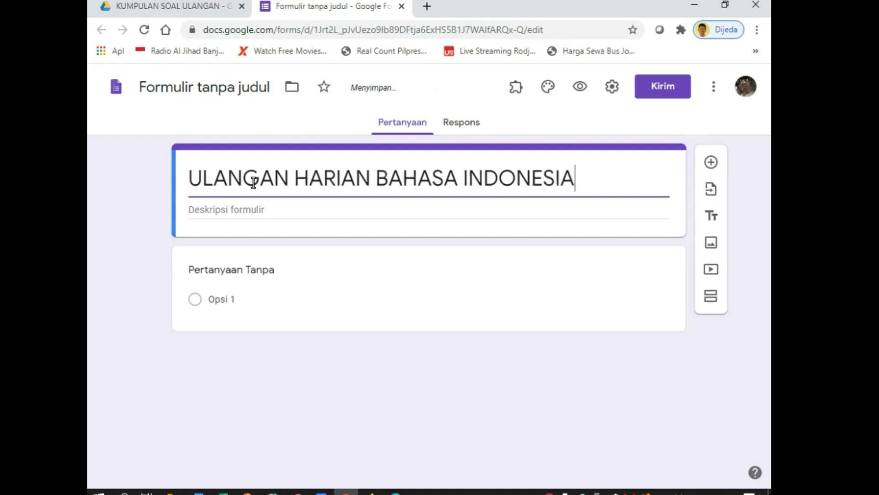
click(179, 87)
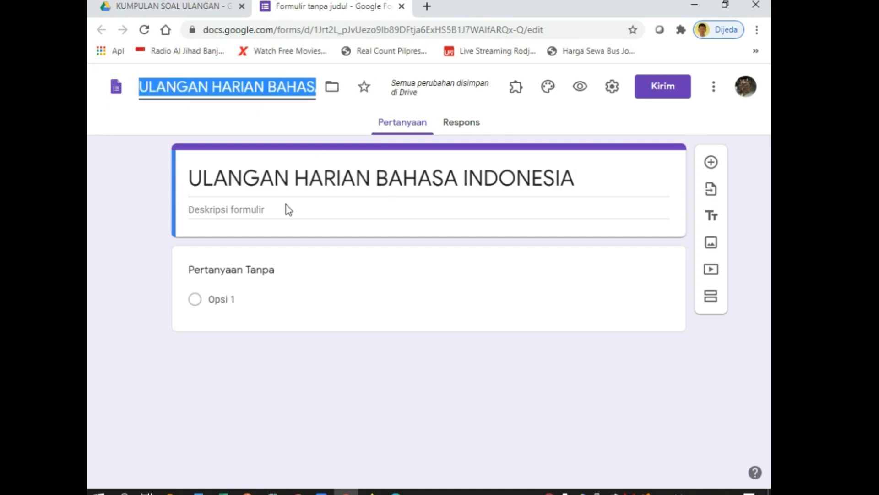
click(213, 209)
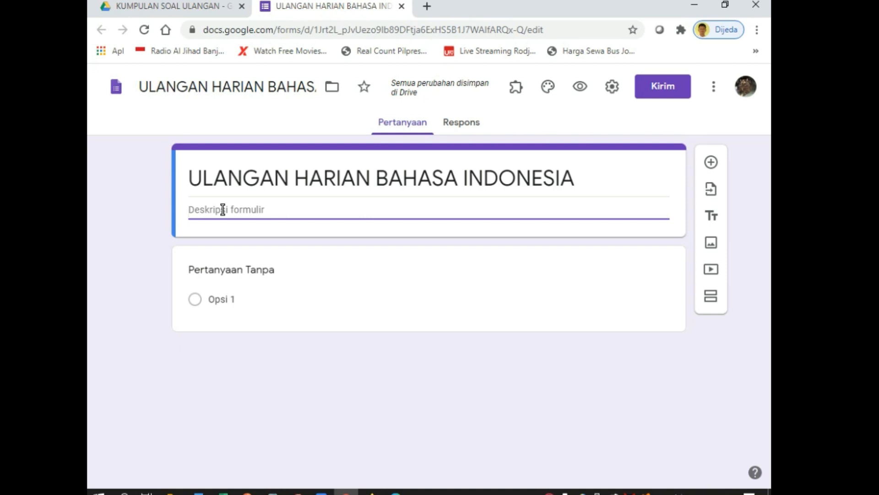
Write the heading 'Petunjuk Soal:' and instruction 1 about choosing the most correct answer
text(Petunjuk Soal:)
key(Return)
text(1. )
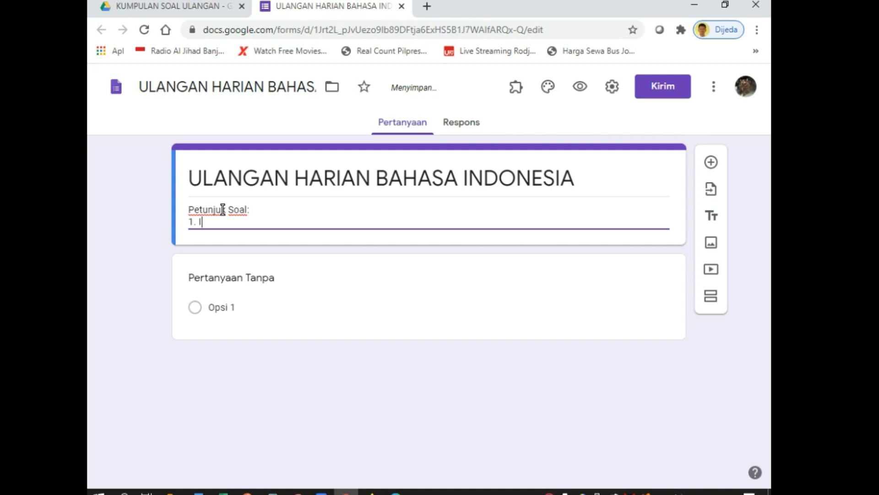
text(Pilihlah salah satu ja)
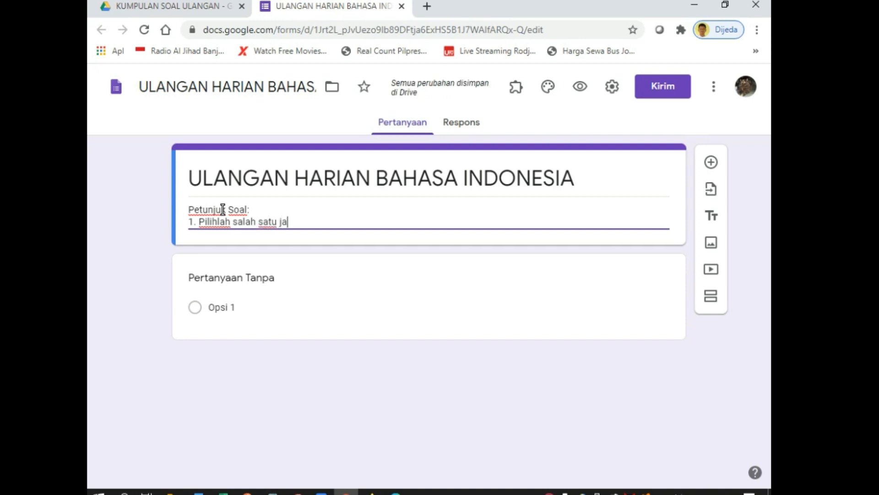
text(waban yang ka)
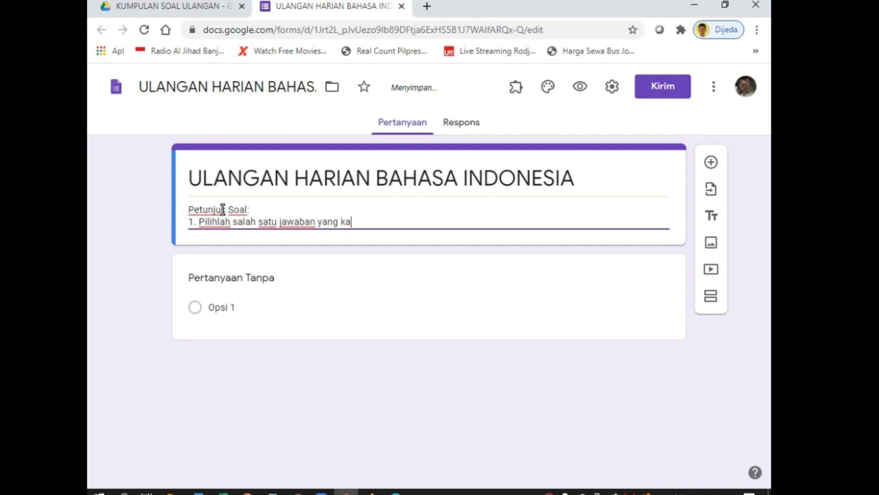
text(mu anggap paling ben)
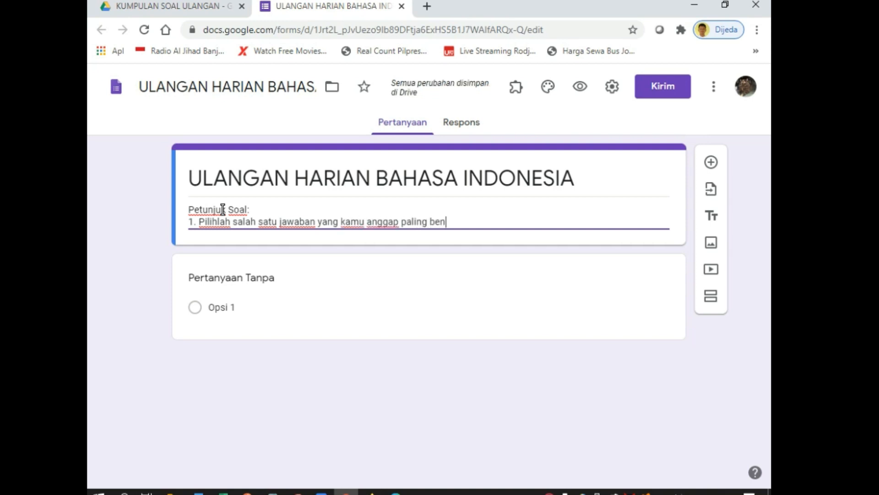
text(ar dari beberapa p)
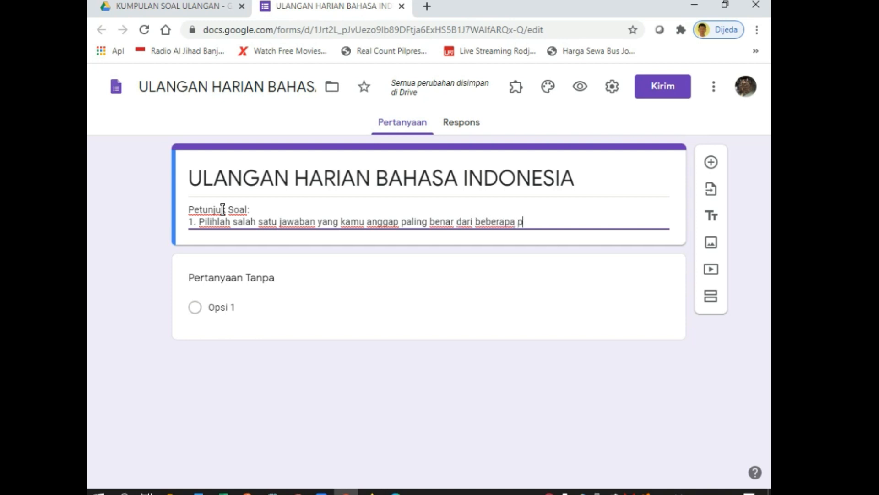
text(ilihan jawaban yang t)
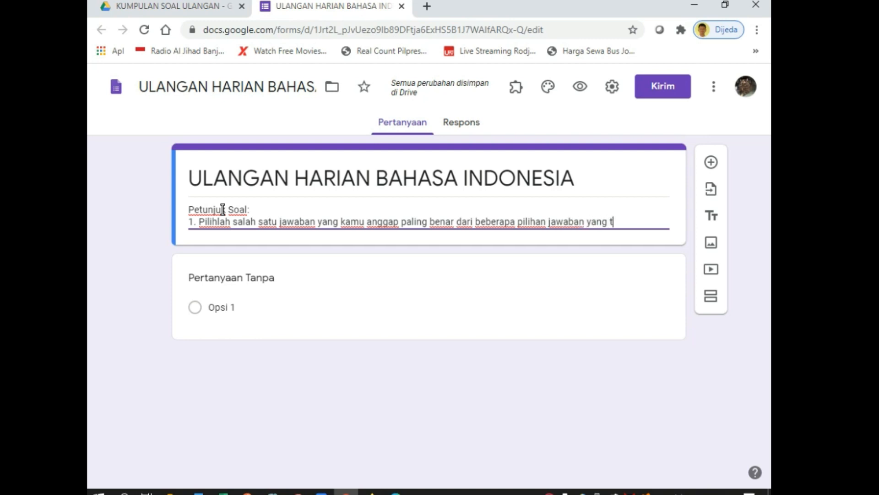
text(elah disediaka)
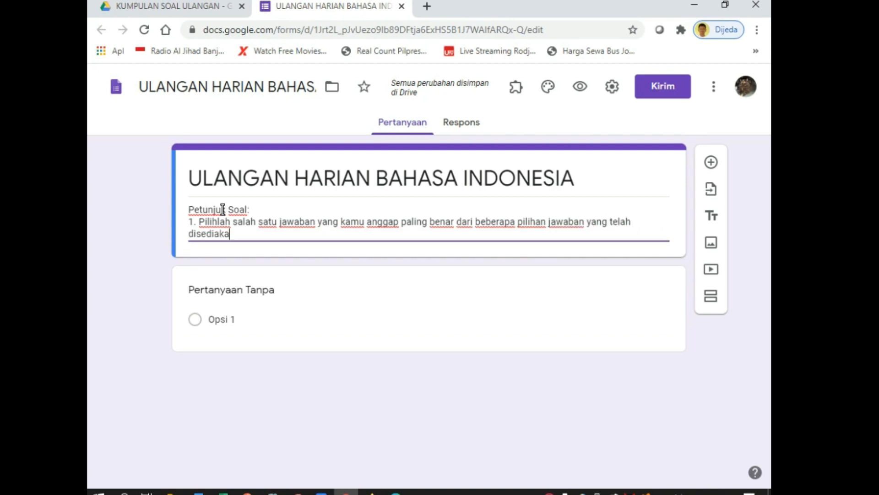
text(n.)
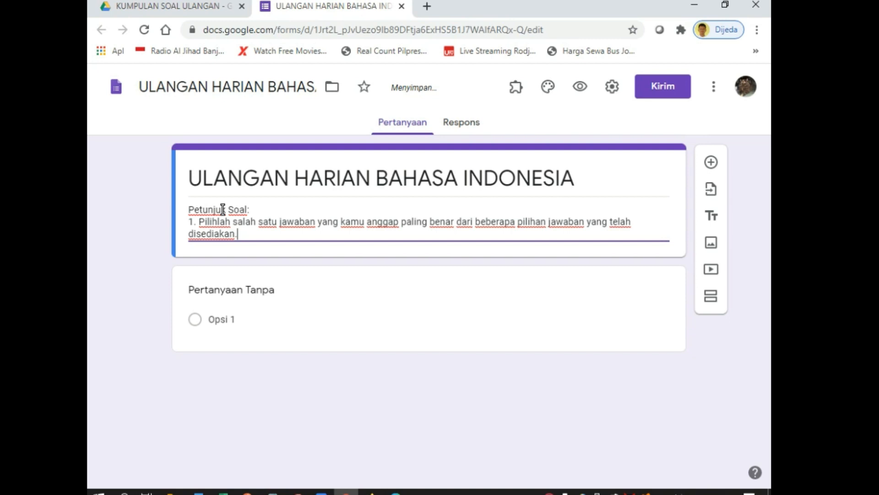
key(Return)
Add instruction 2, 'Periksalah kembali pekerjaan kamu sebelum di kirimkan', on the next line
text(2. O)
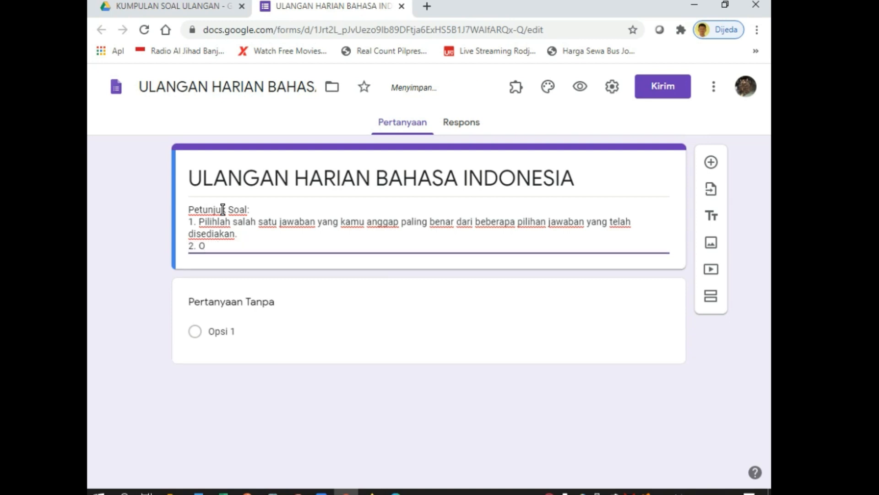
key(BackSpace)
text(Perik)
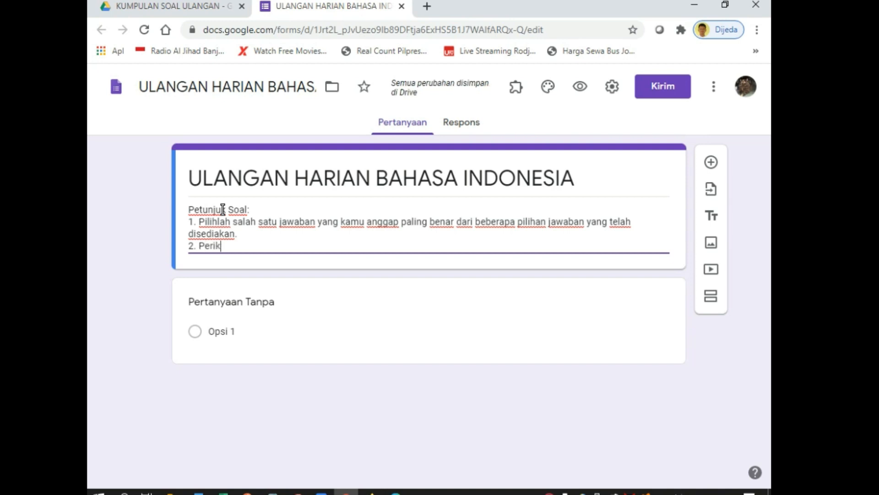
text(sa)
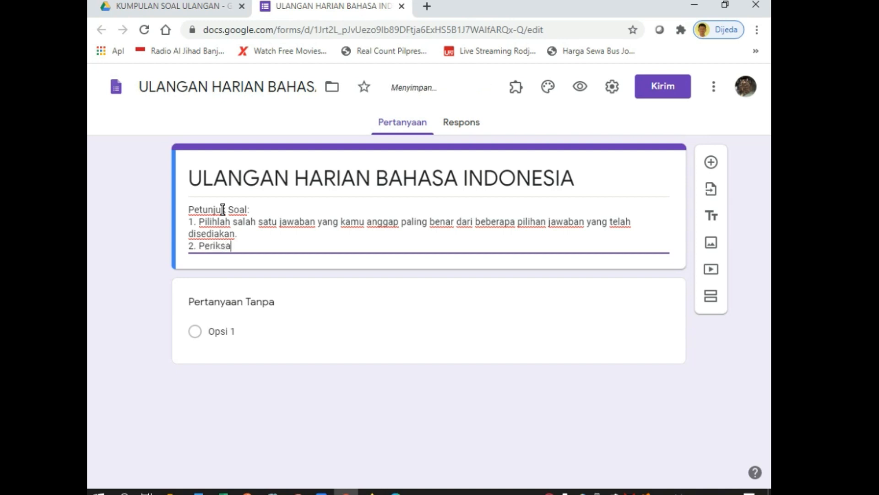
text(lah kembali pekerjan)
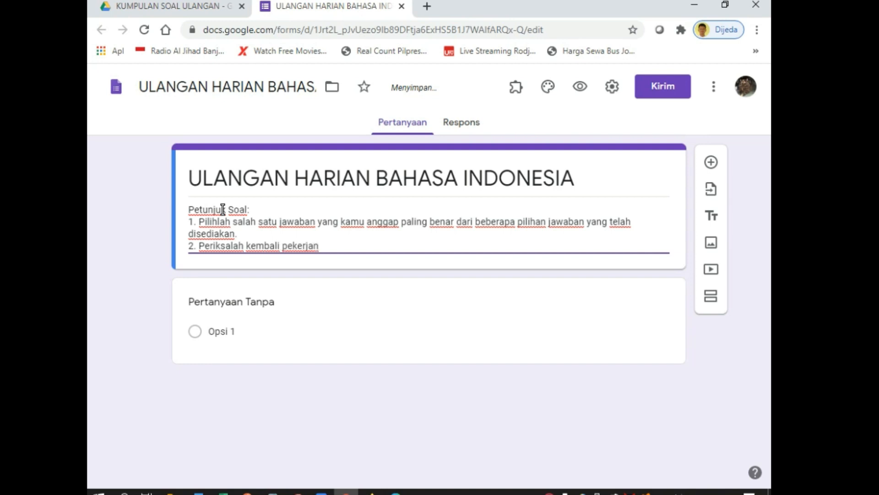
key(BackSpace)
text(an kamu sebelum di kirimkan)
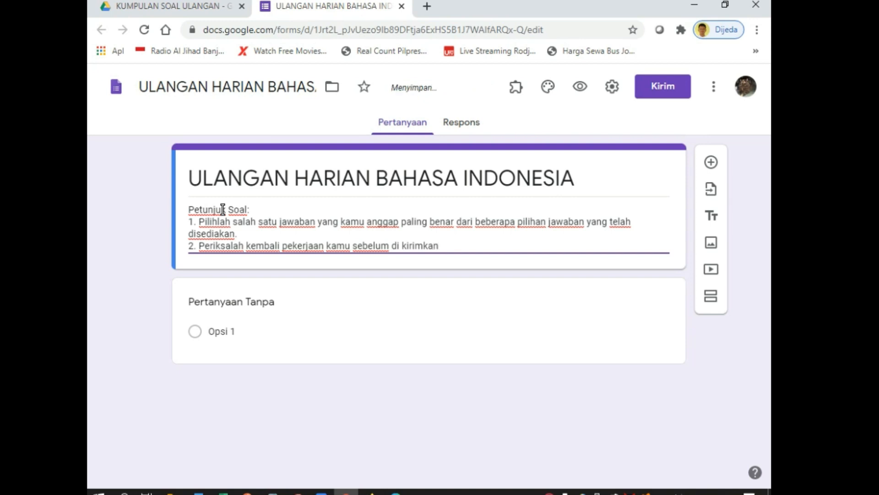
key(Return)
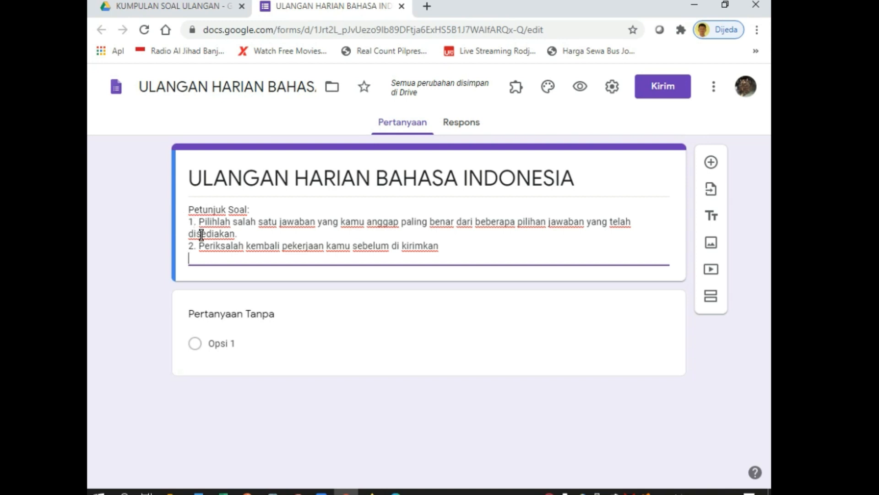
text(3)
Copy question 1's sentence about using tables from the Word document and return to the form
click(205, 491)
drag(262, 198, 307, 207)
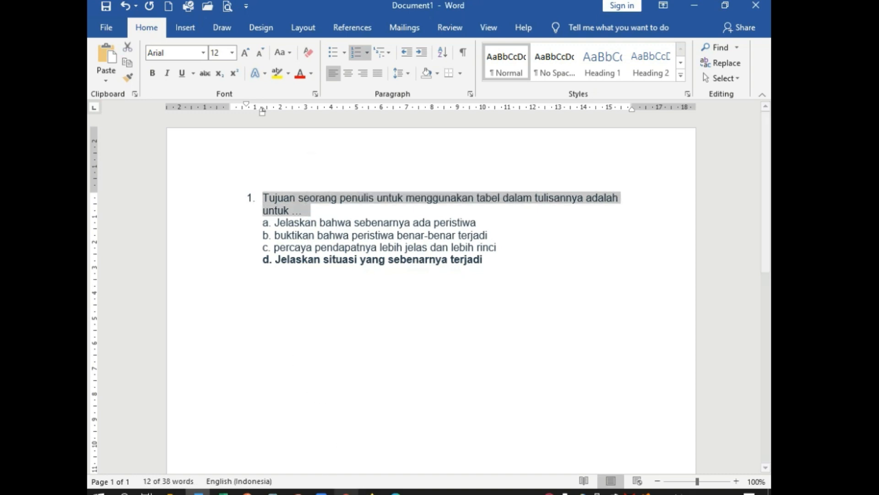
click(346, 491)
click(203, 314)
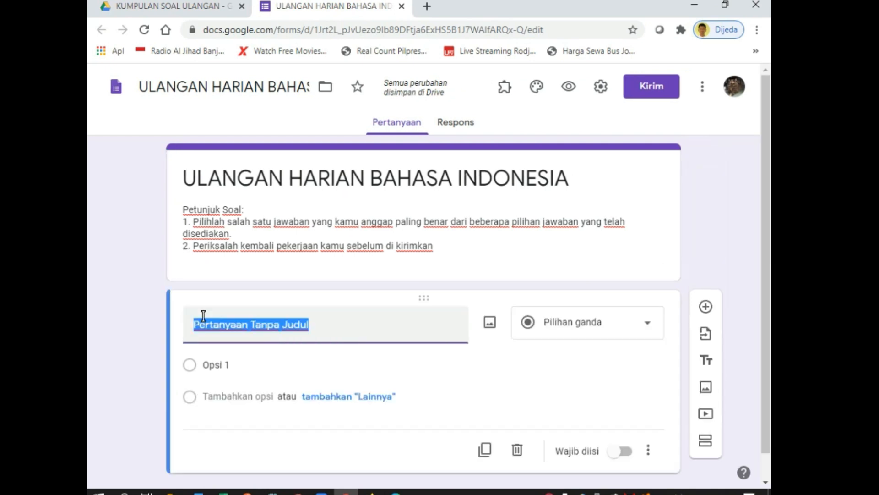
Paste the copied sentence as question 1's title, removing the '1.' numbering
text(1.	Tujuan seorang penulis untuk menggunakan tabel dalam tulisannya adalah untuk …)
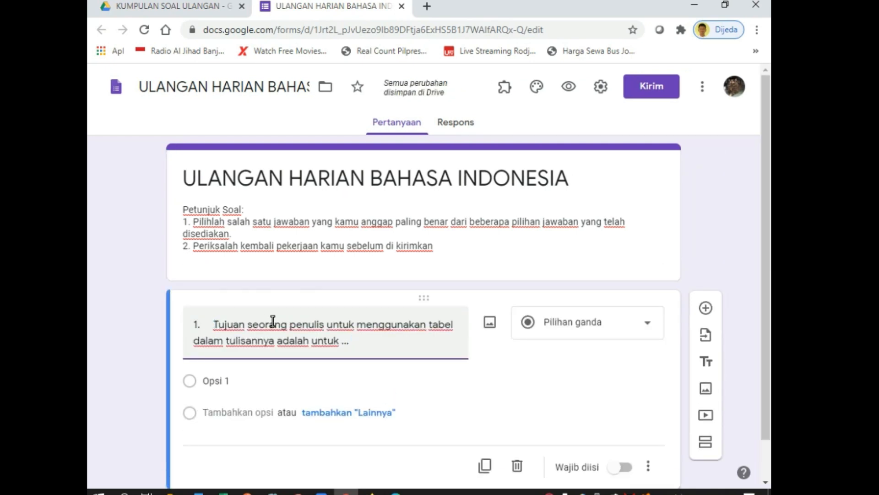
key(BackSpace)
key(BackSpace)
key(BackSpace)
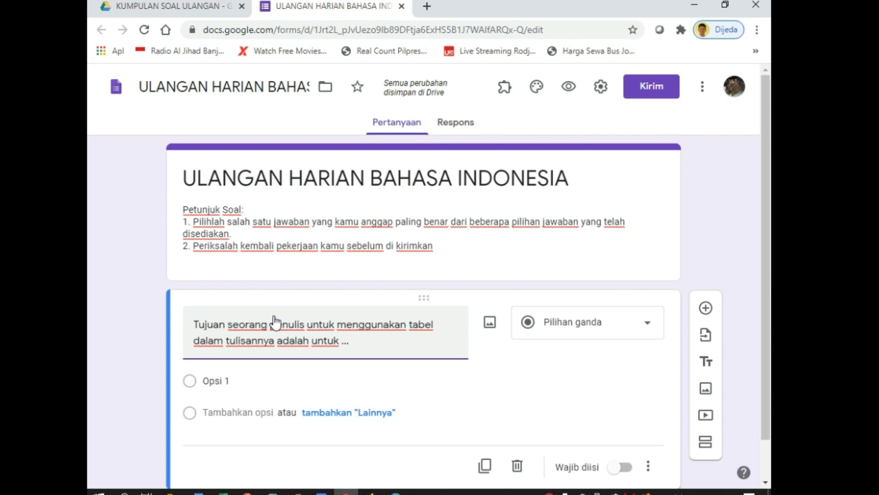
scroll(292, 293, down, 1)
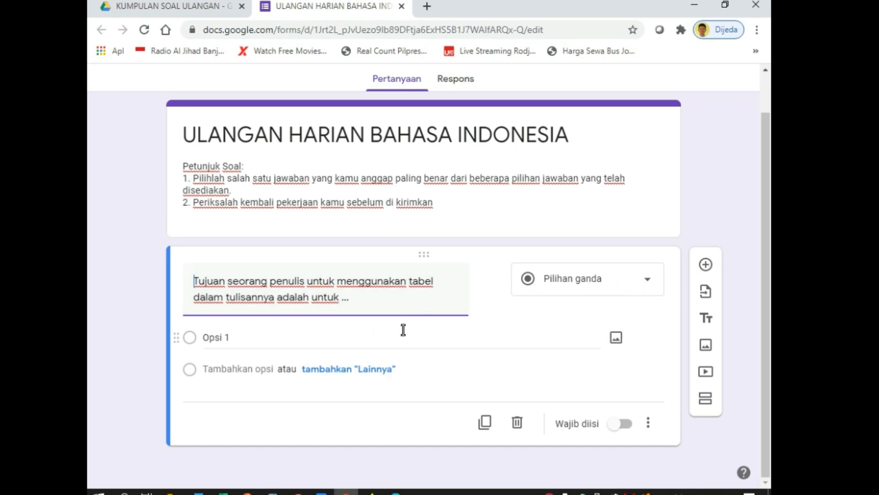
click(198, 491)
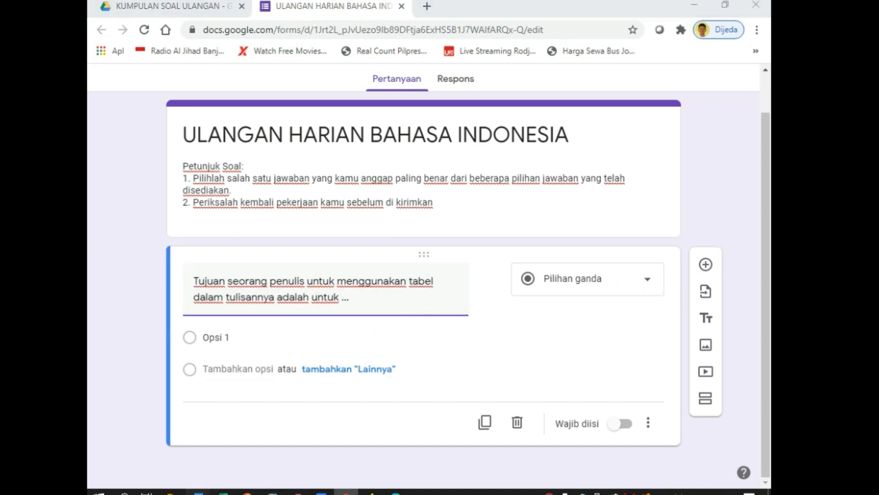
click(275, 223)
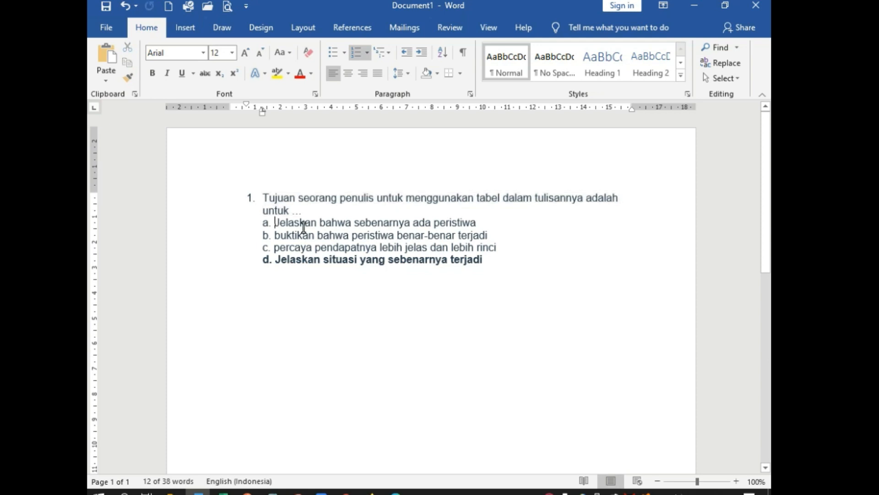
Strip the a.–d. letters from the four Word answer options and copy all four lines
key(BackSpace)
key(BackSpace)
key(BackSpace)
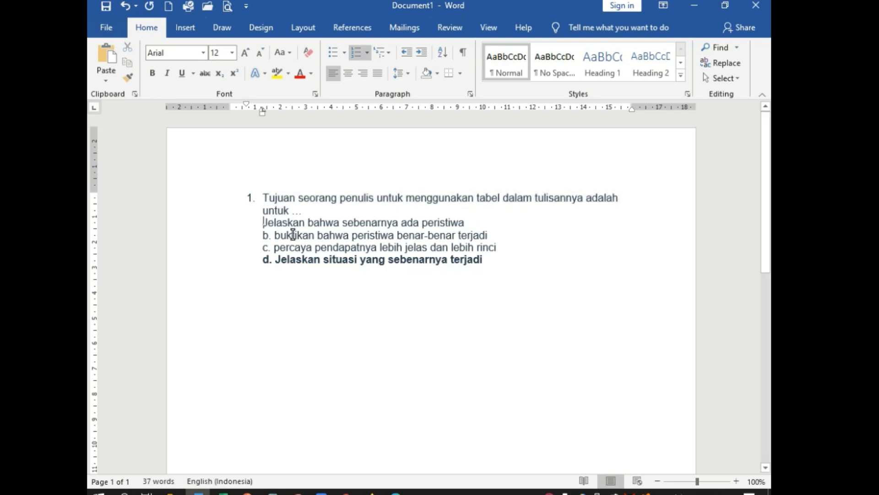
click(271, 235)
key(BackSpace)
key(BackSpace)
key(BackSpace)
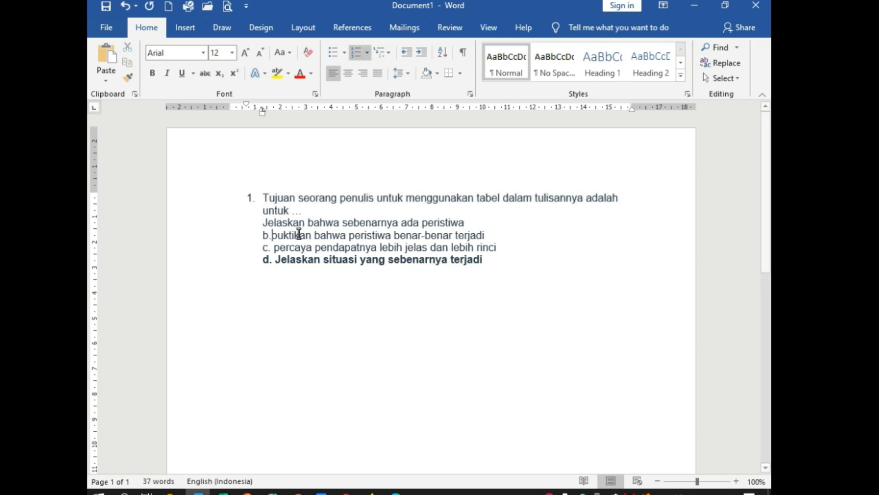
click(274, 247)
key(BackSpace)
key(BackSpace)
key(BackSpace)
click(275, 260)
key(BackSpace)
key(BackSpace)
key(BackSpace)
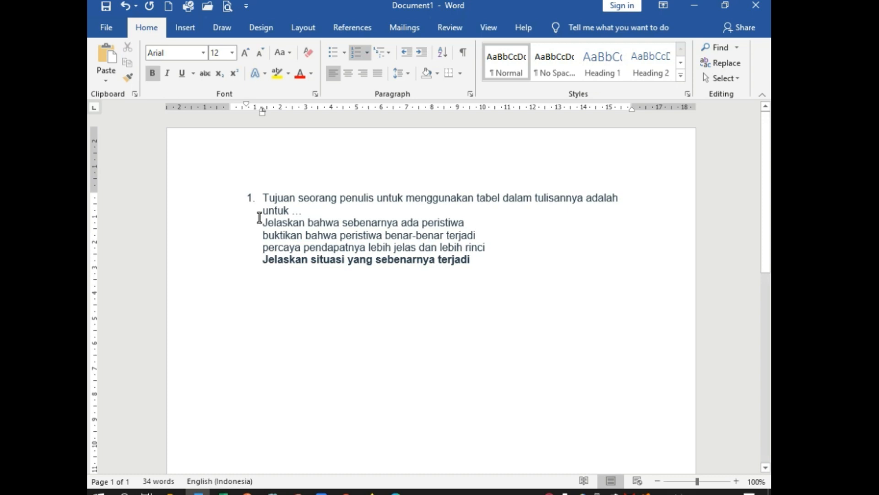
drag(275, 227, 484, 264)
key(ctrl+c)
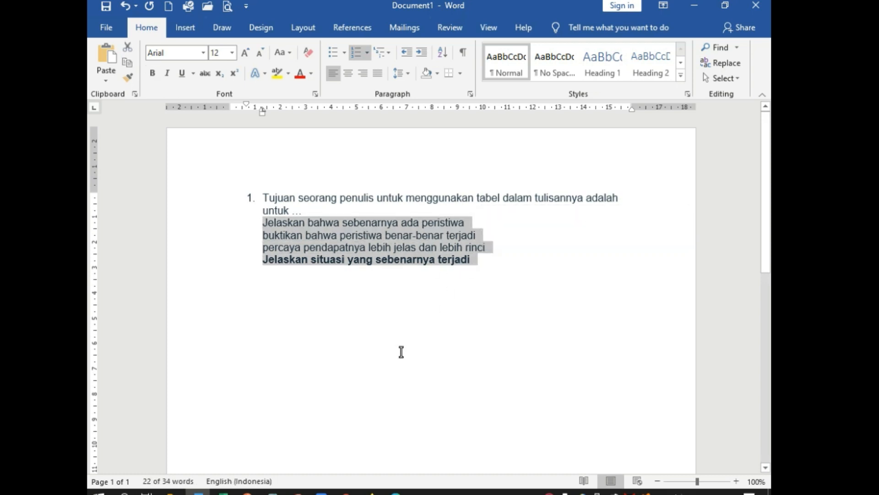
click(346, 492)
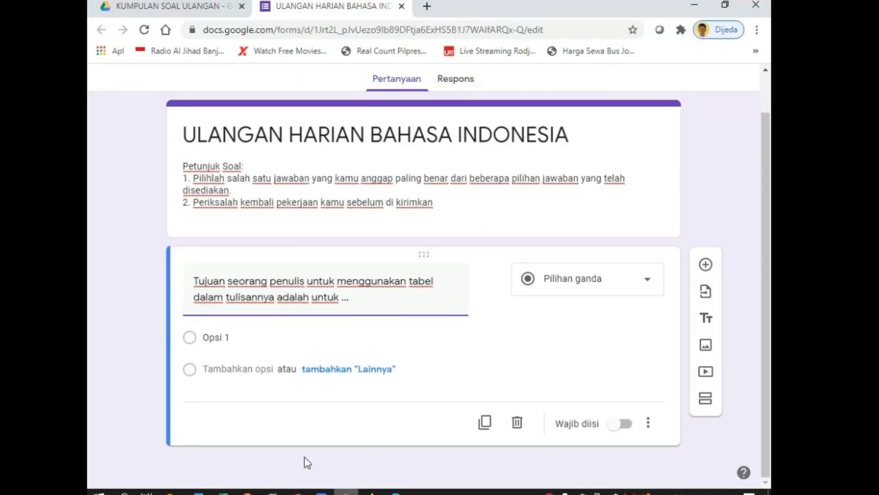
Paste the four copied answer options into question 1 in place of Opsi 1
click(204, 339)
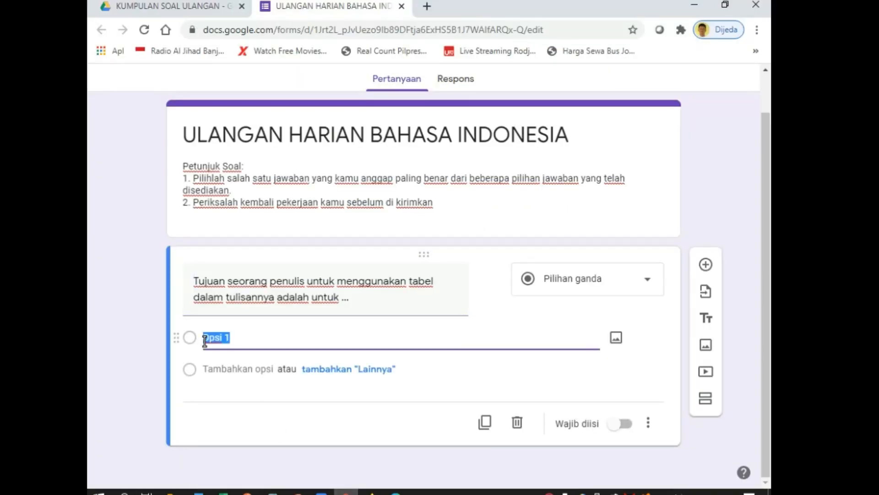
key(ctrl+v)
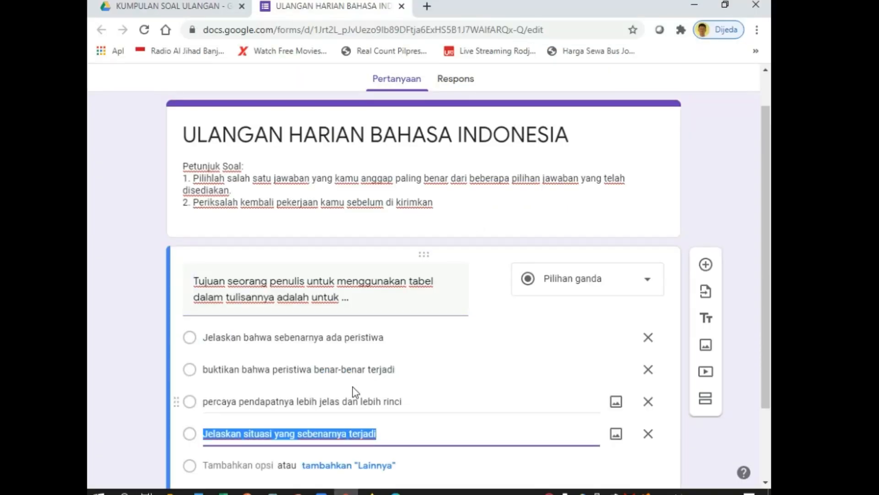
scroll(353, 387, down, 2)
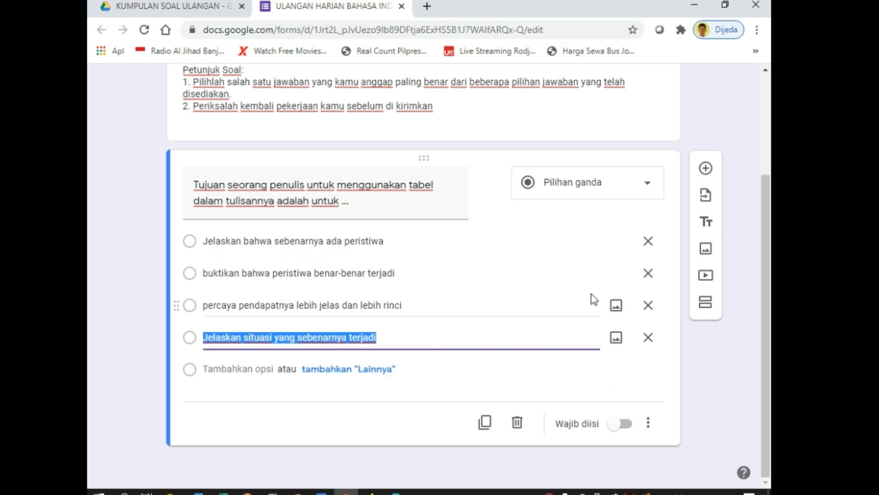
scroll(592, 294, up, 3)
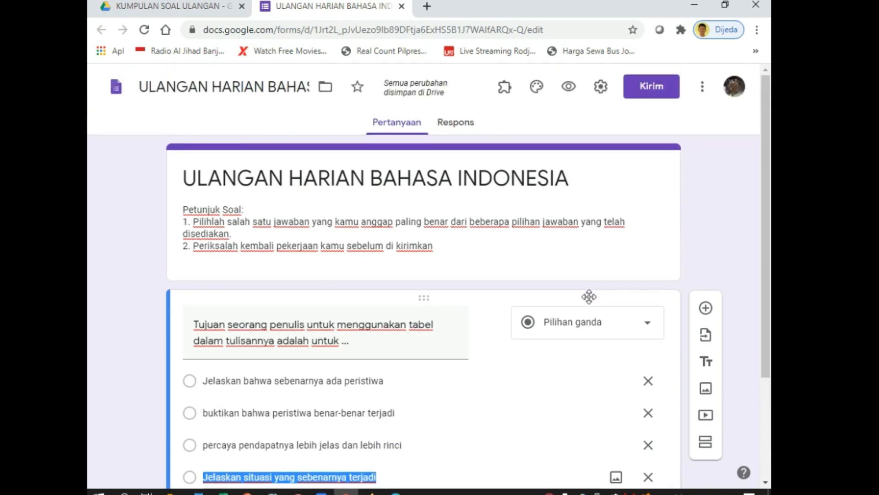
Limit the form to one response and shuffle the question order
click(602, 86)
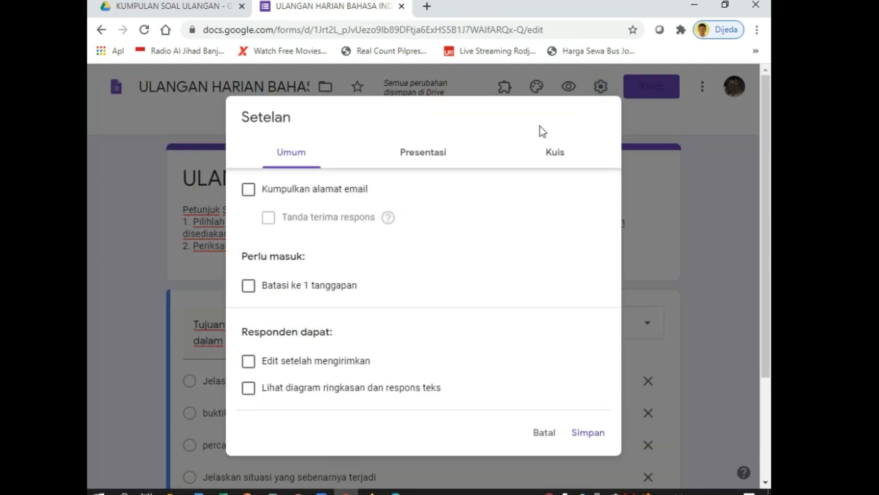
click(248, 288)
click(433, 160)
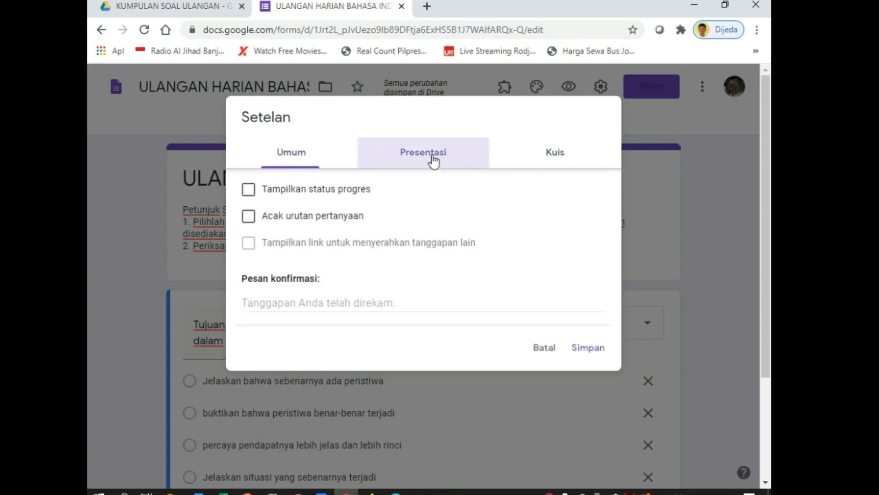
click(249, 219)
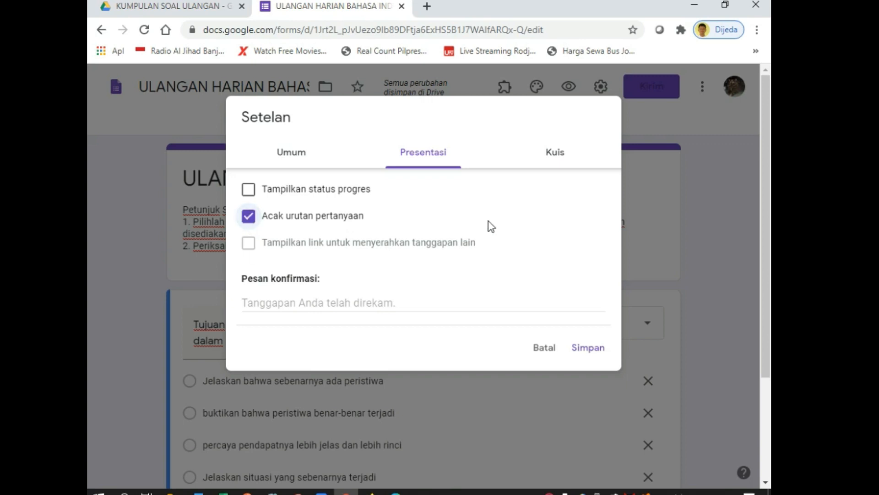
Make the form a quiz hiding missed questions, correct answers and point values, then save
click(559, 156)
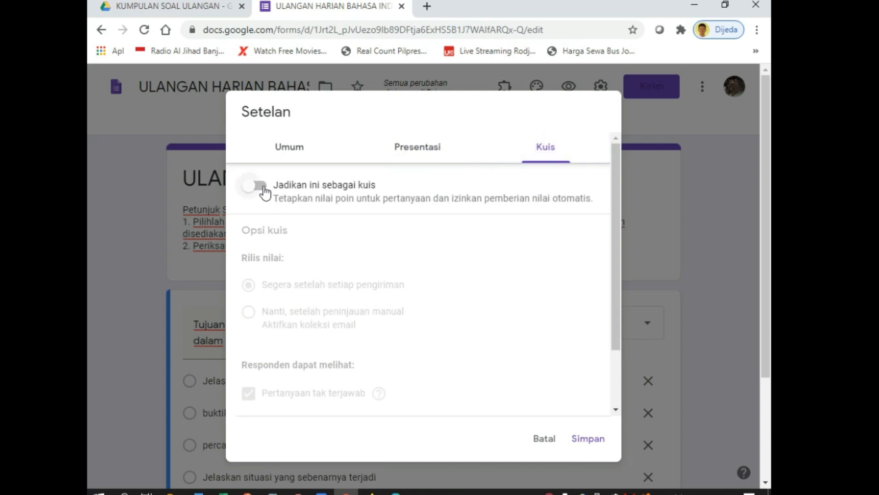
click(261, 186)
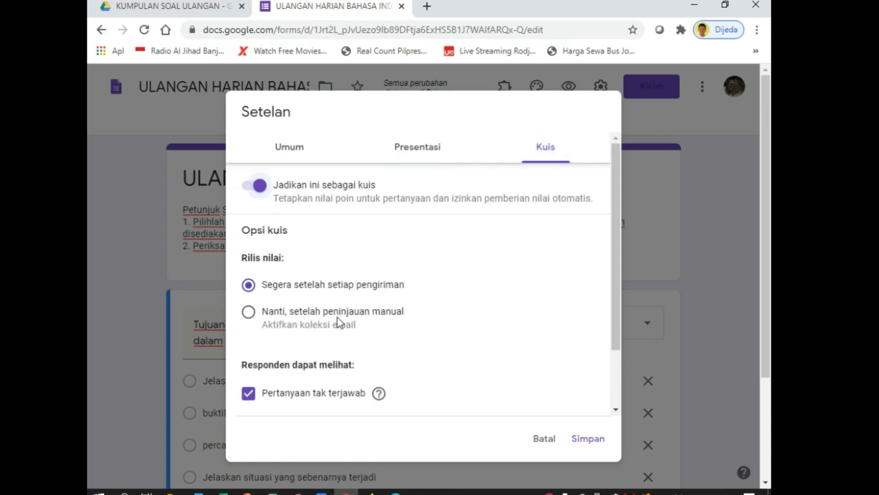
scroll(339, 322, down, 2)
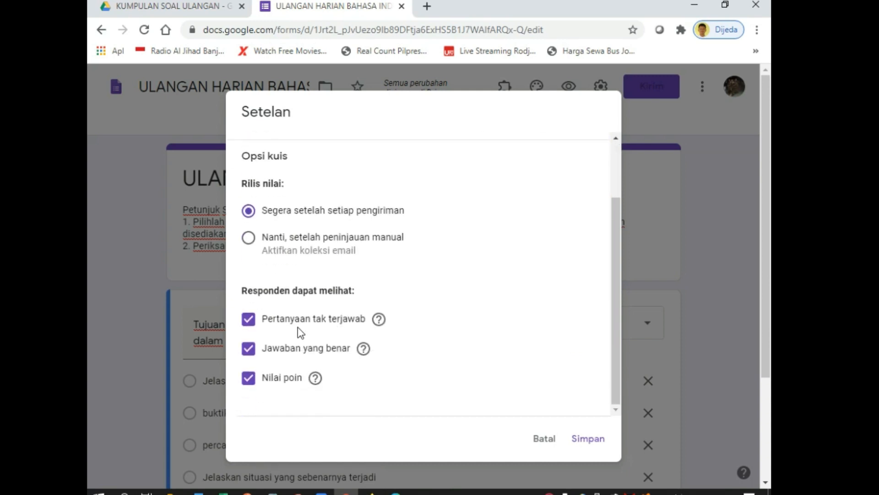
click(248, 321)
click(248, 350)
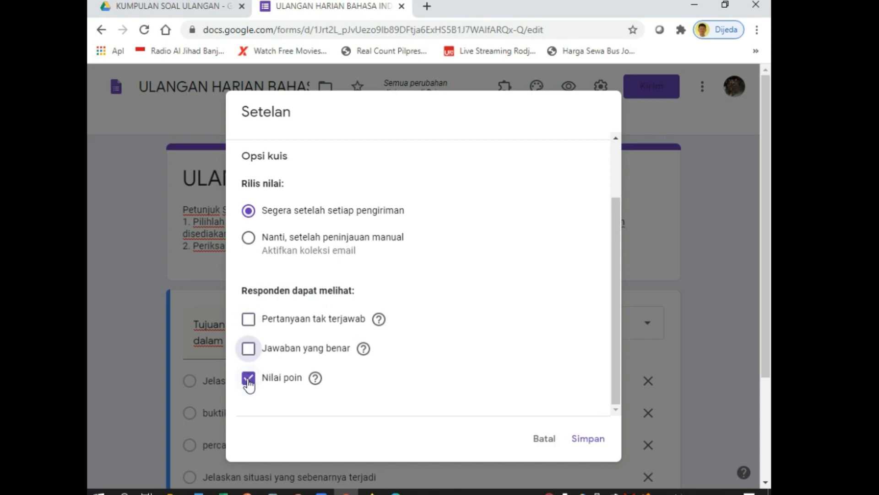
click(248, 379)
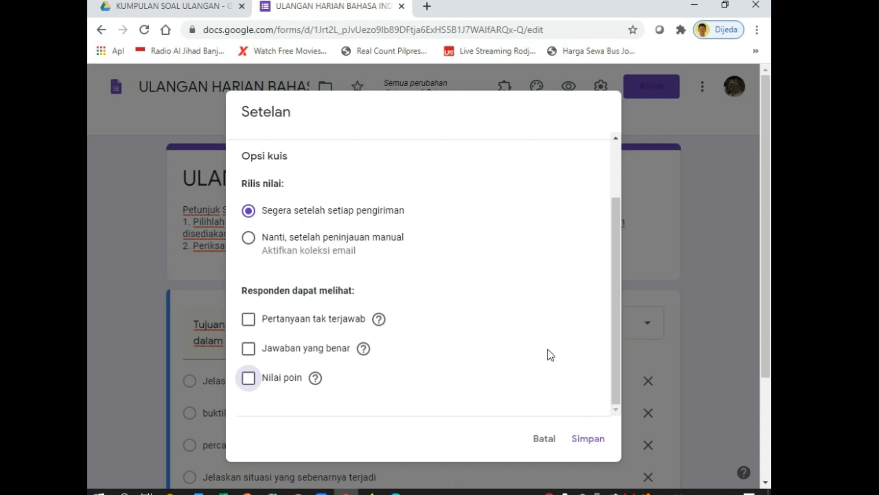
click(588, 440)
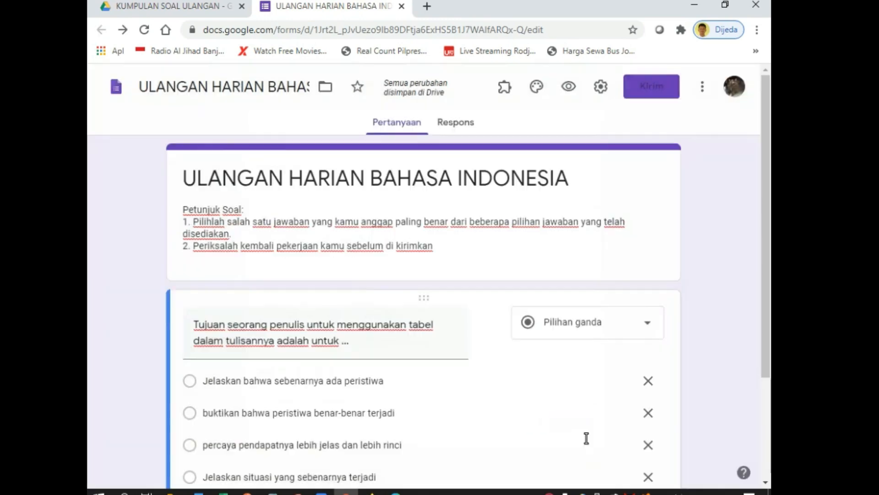
In question 1's answer key, mark the fourth option 'Jelaskan situasi yang sebenarnya terjadi' correct, worth 100 points
scroll(484, 343, down, 3)
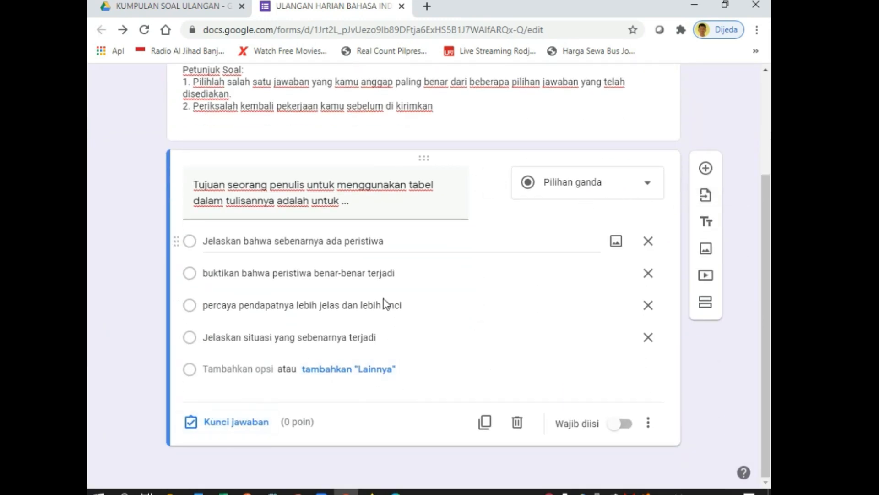
click(236, 422)
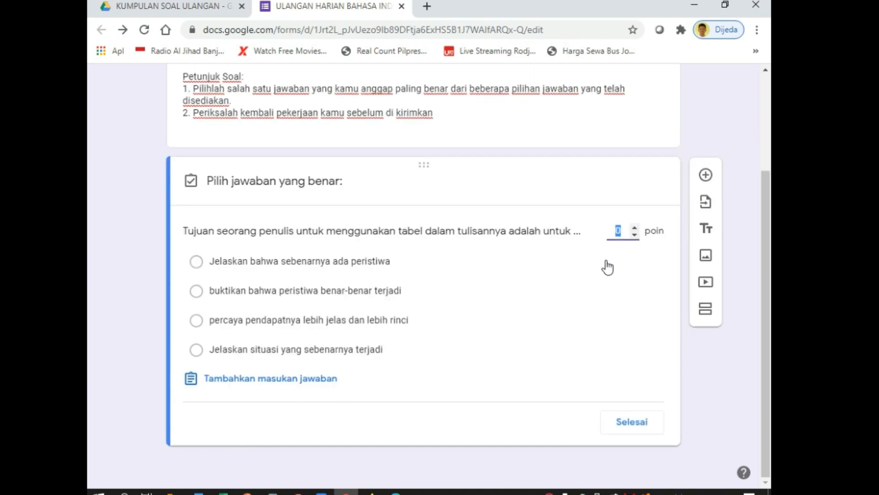
click(196, 351)
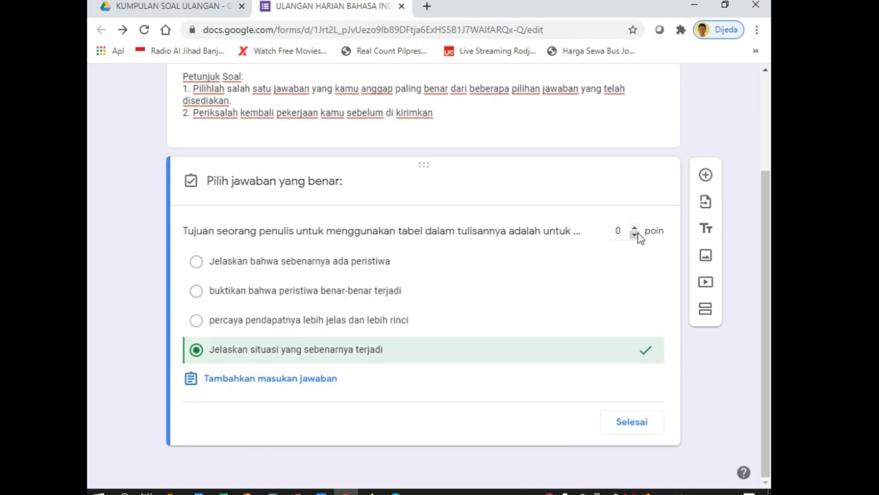
click(621, 229)
text(100)
click(637, 431)
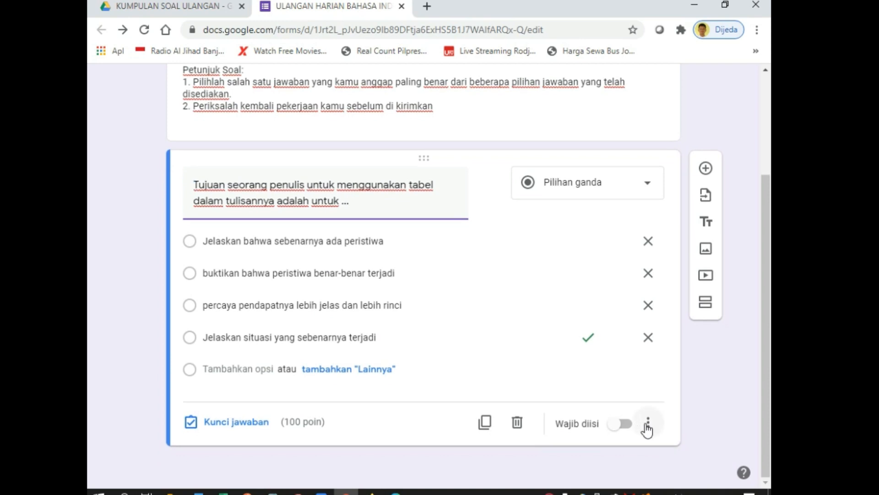
Enable Acak urutan opsi in question 1's more-options menu, then recheck that it is on
click(647, 425)
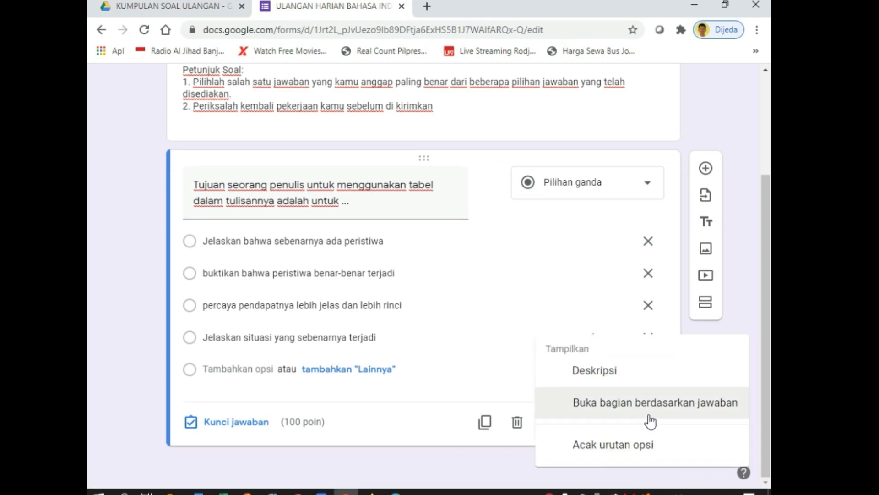
click(604, 445)
scroll(485, 337, up, 3)
scroll(488, 342, down, 2)
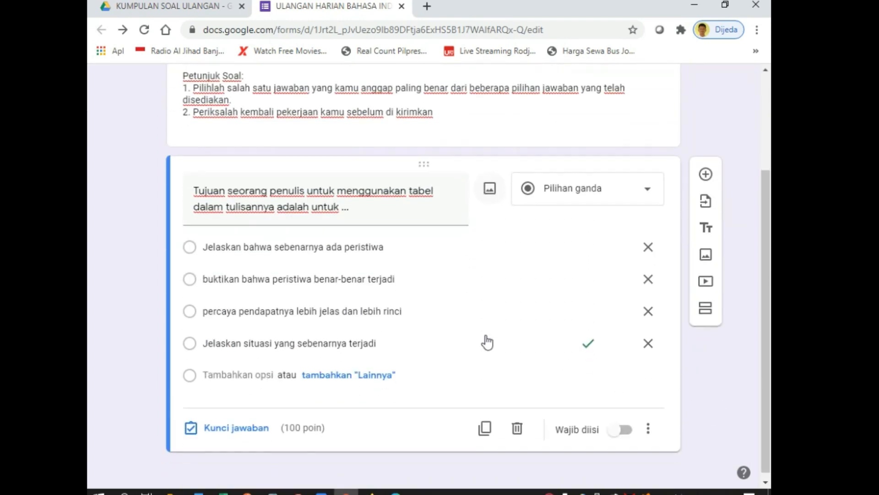
scroll(487, 343, up, 1)
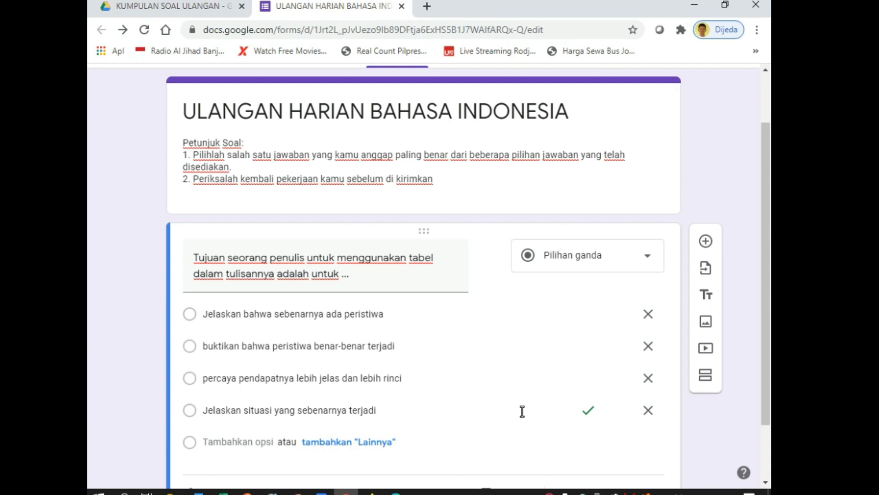
scroll(522, 411, down, 2)
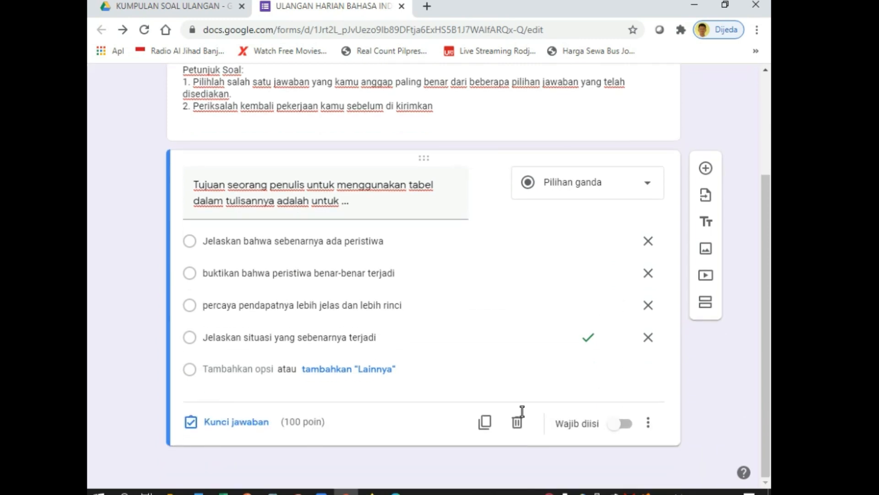
click(648, 422)
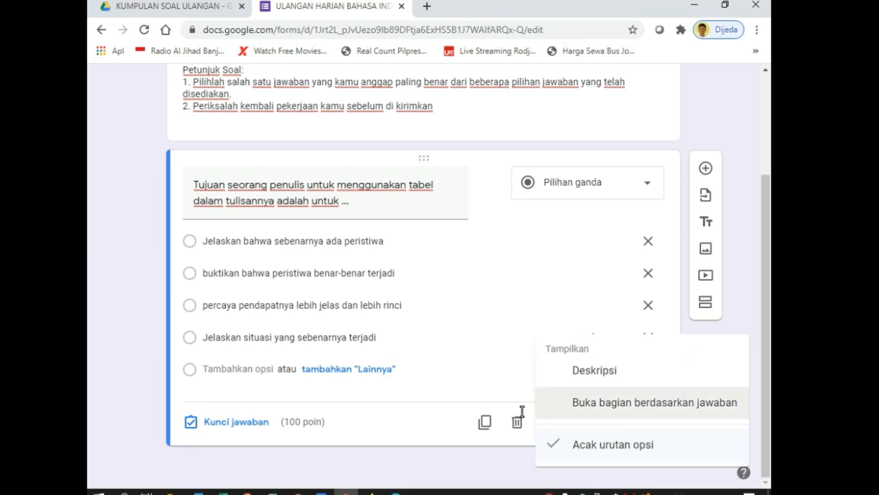
click(613, 445)
scroll(522, 411, up, 3)
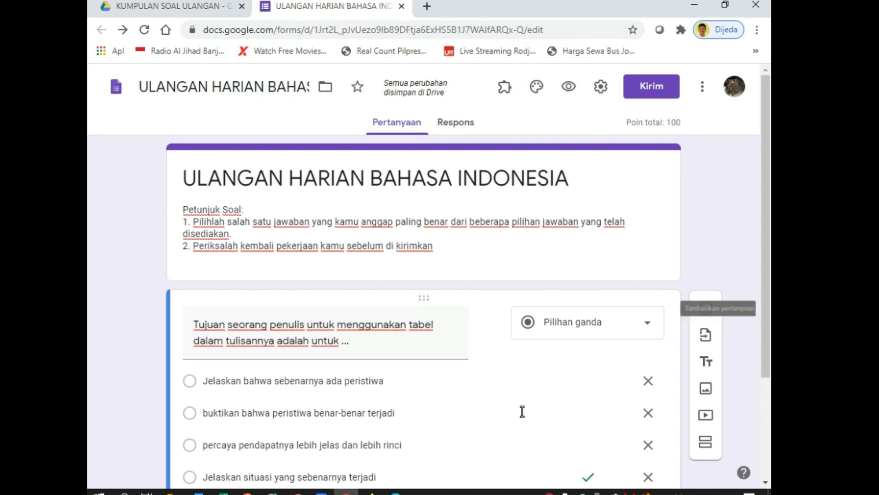
Insert a blank question below the title card, discarding the first attempt and adding it again
click(403, 234)
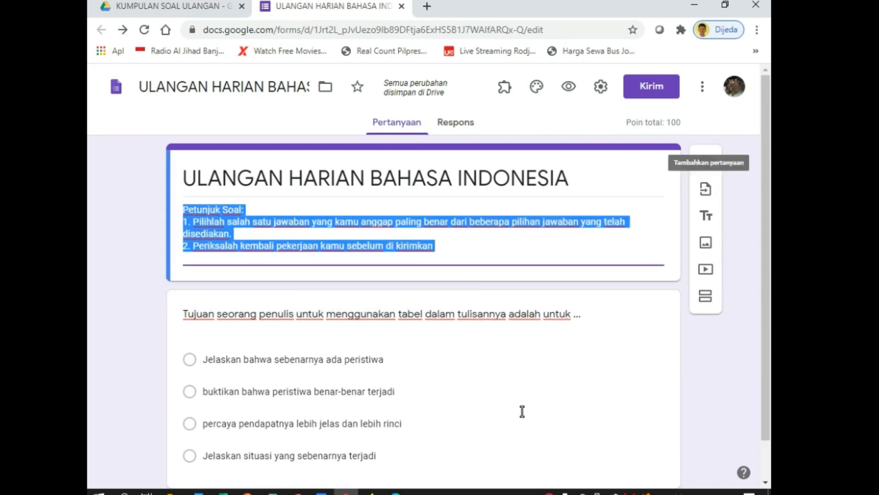
click(706, 161)
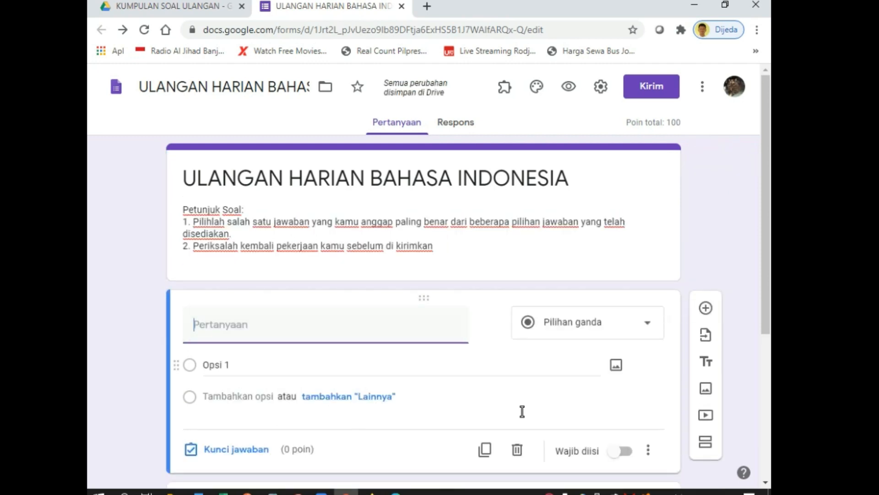
text(Tujuan seorang penulis untuk menggunakan tabel dalam tulisannya adalah untuk ...)
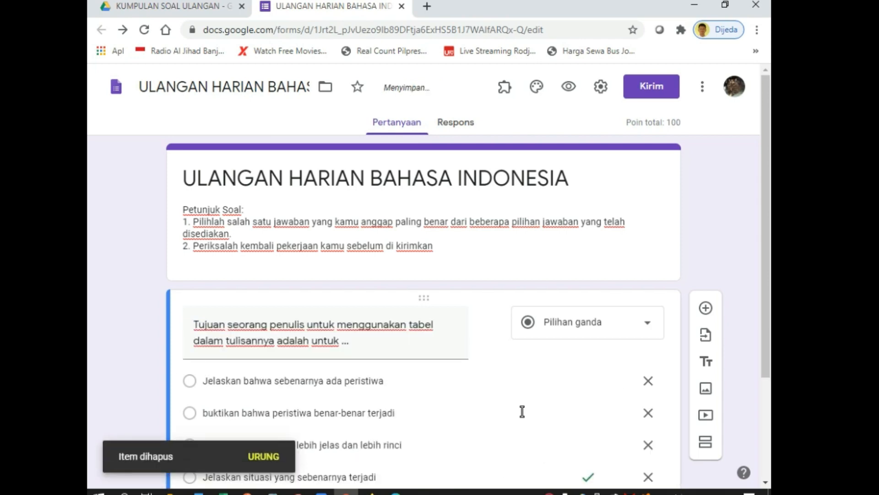
key(Up)
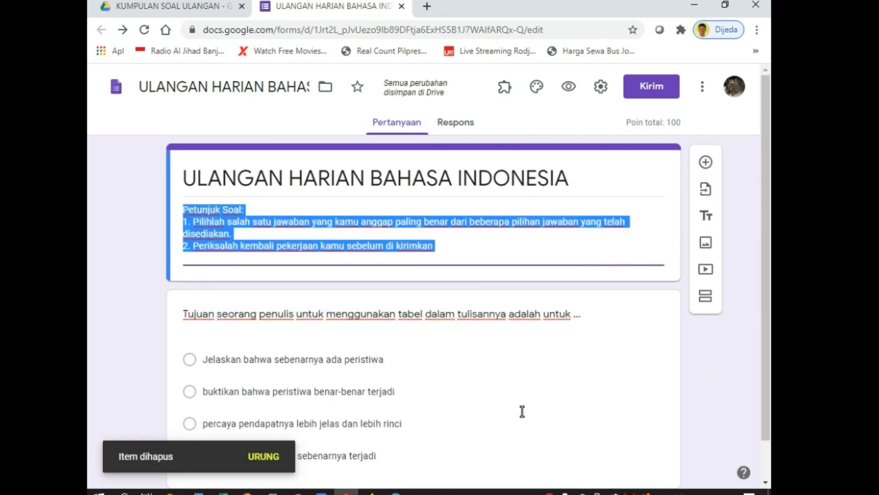
key(Down)
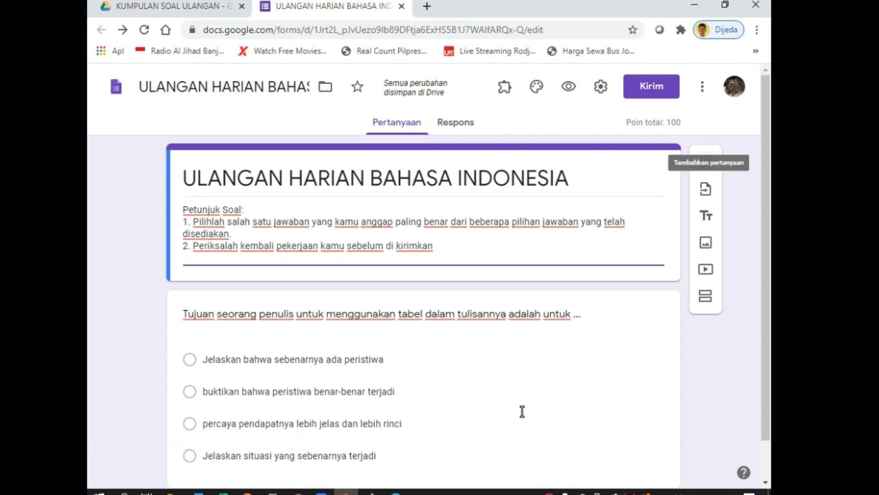
key(Return)
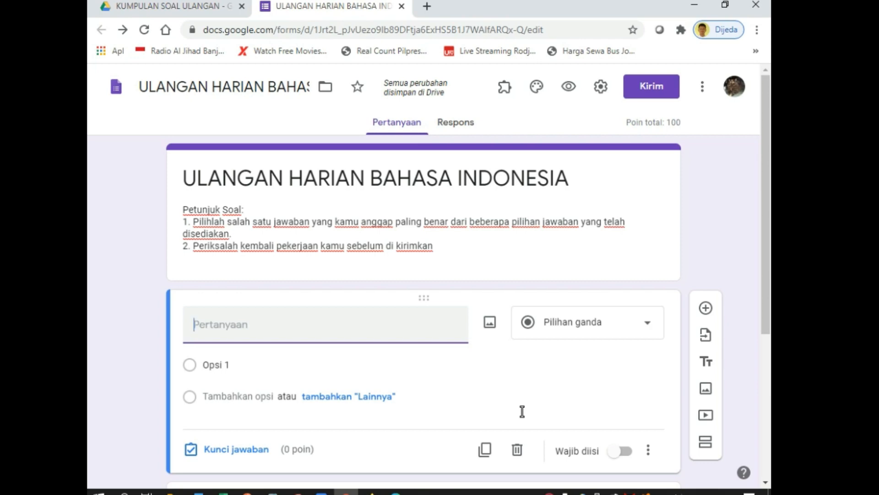
Title the new question 'Nama Lengkap', mark it Wajib diisi, and add another question below it
text(Nama L)
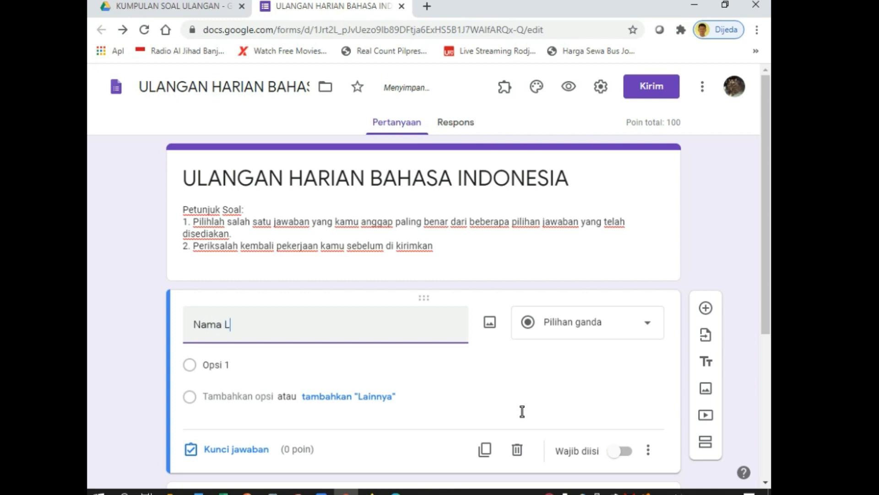
text(engkap)
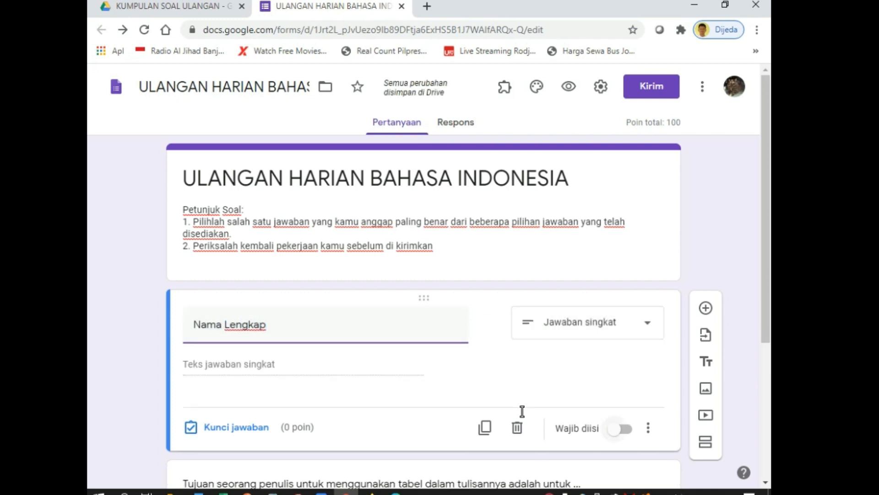
click(620, 428)
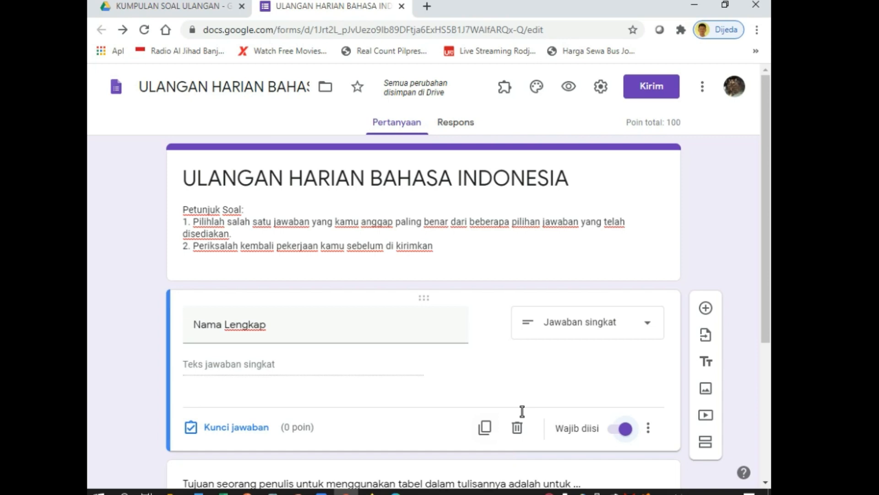
scroll(522, 411, down, 3)
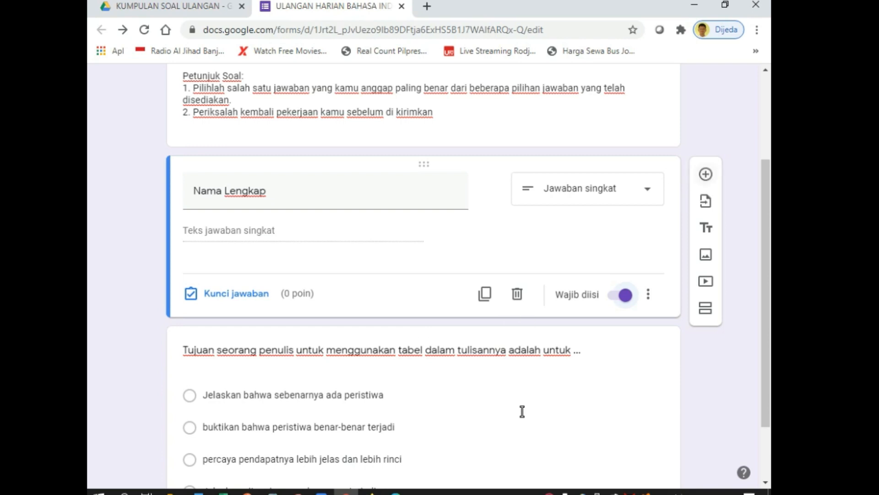
click(705, 174)
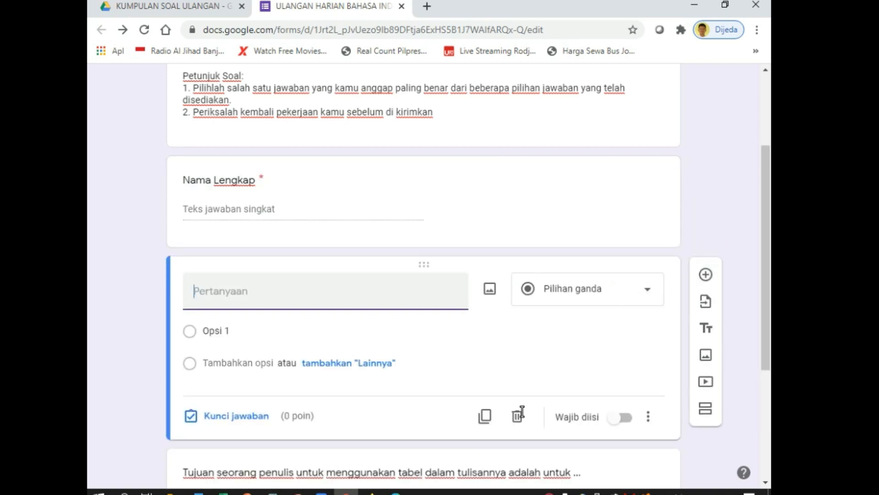
Title the question 'Kelas', make it a drop-down, and enter options 9A, 9B and 9C
text(Kelas)
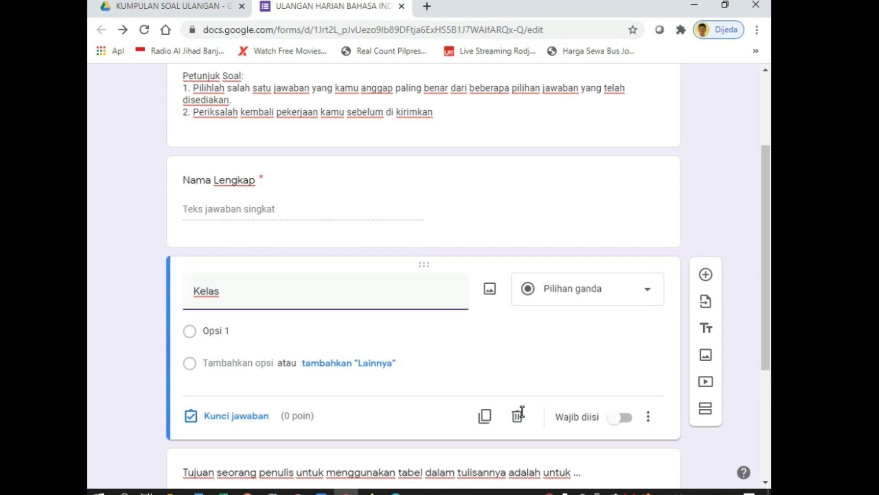
click(587, 289)
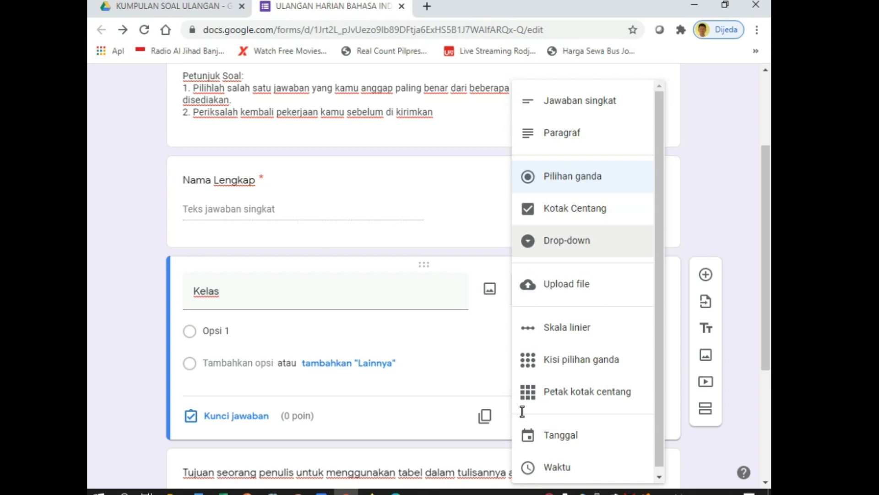
click(567, 240)
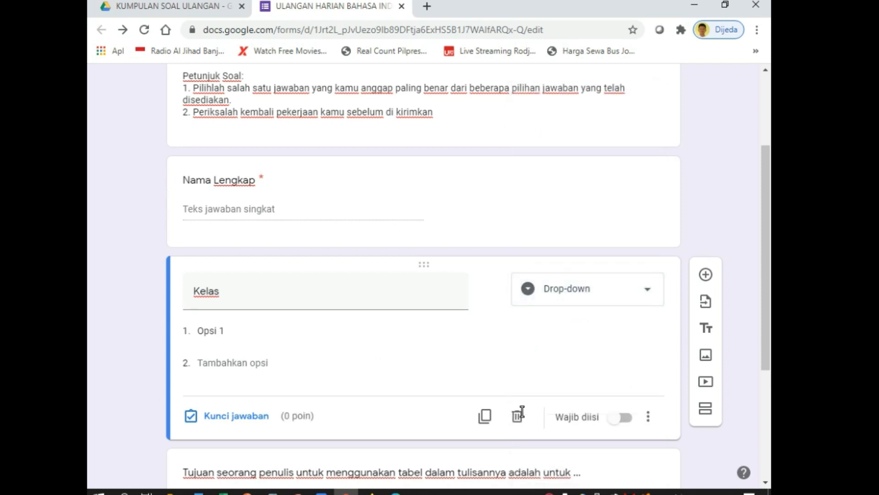
click(211, 331)
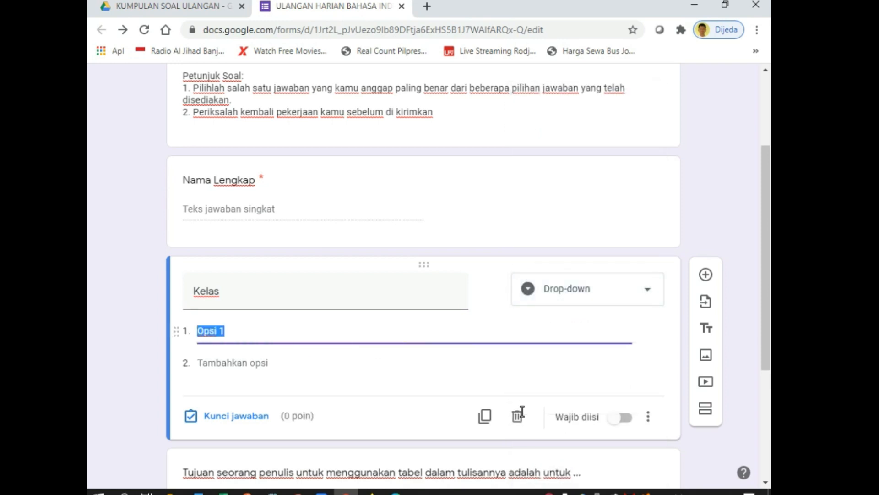
text(9A)
key(Return)
text(9)
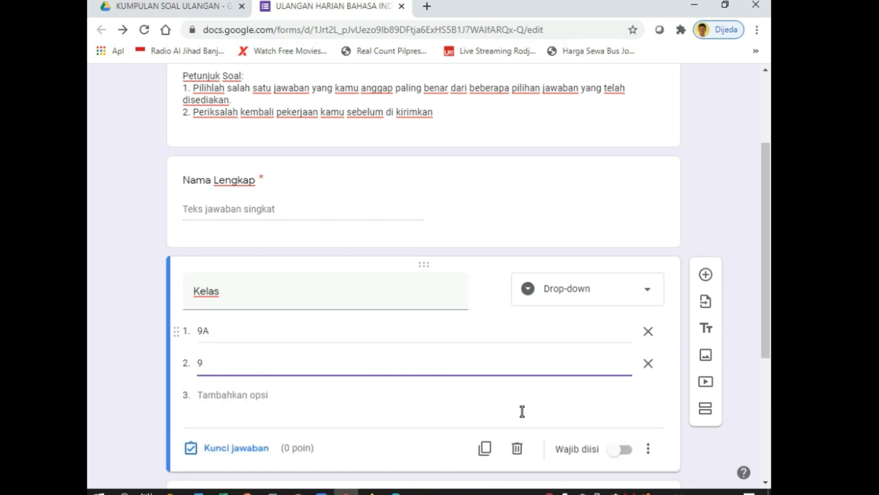
text(B)
key(Return)
text(9C)
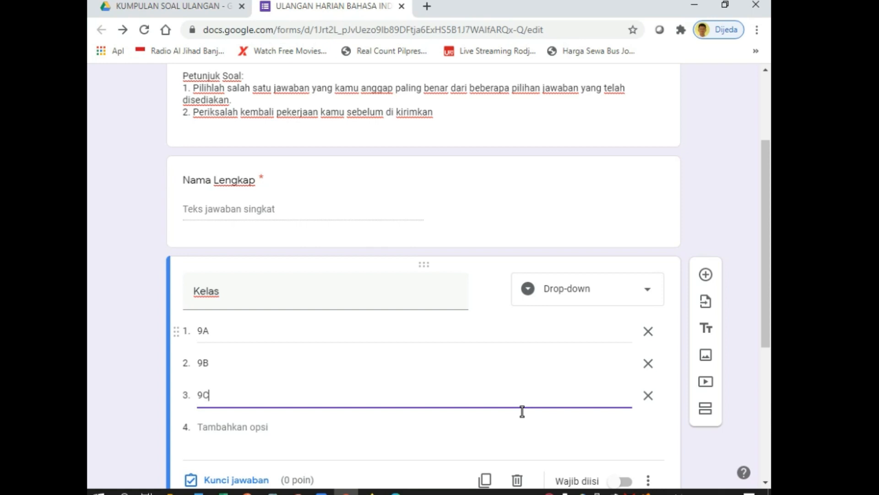
key(Return)
Add class options 9D, 9E, 9F and 9G to the Kelas drop-down
text(9D)
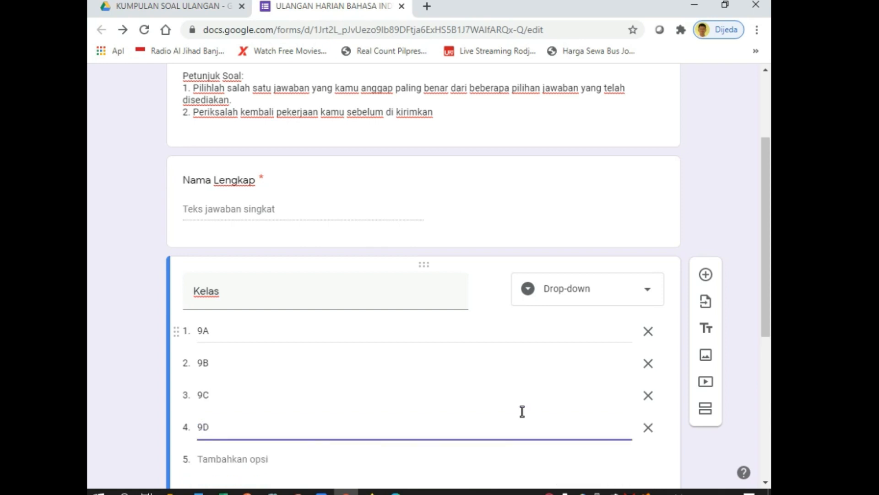
key(Return)
text(9E)
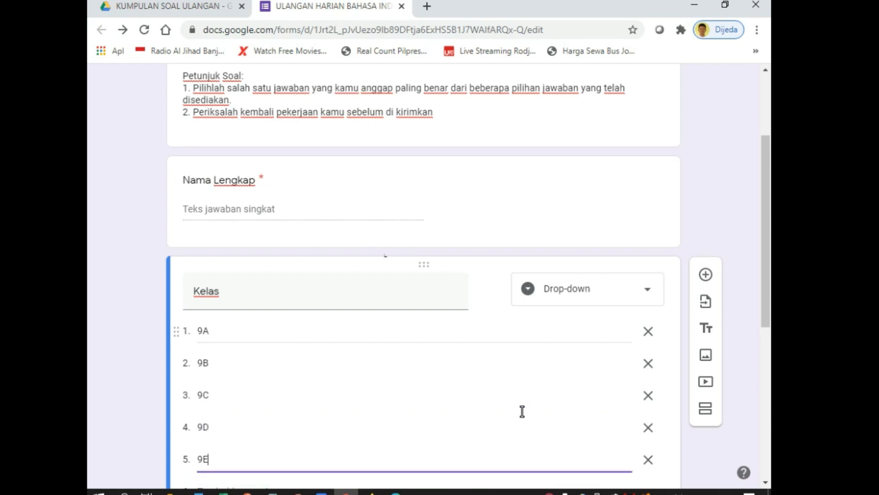
key(Return)
text(9F)
key(Return)
text(9G)
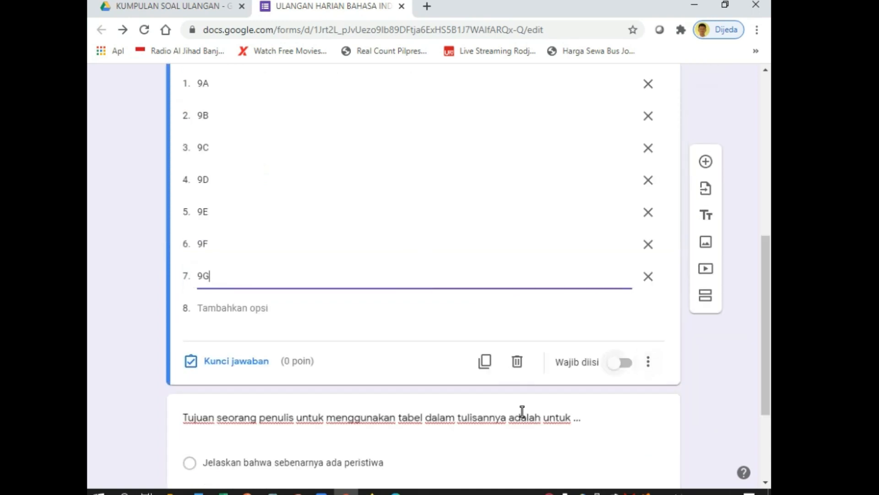
scroll(522, 411, up, 4)
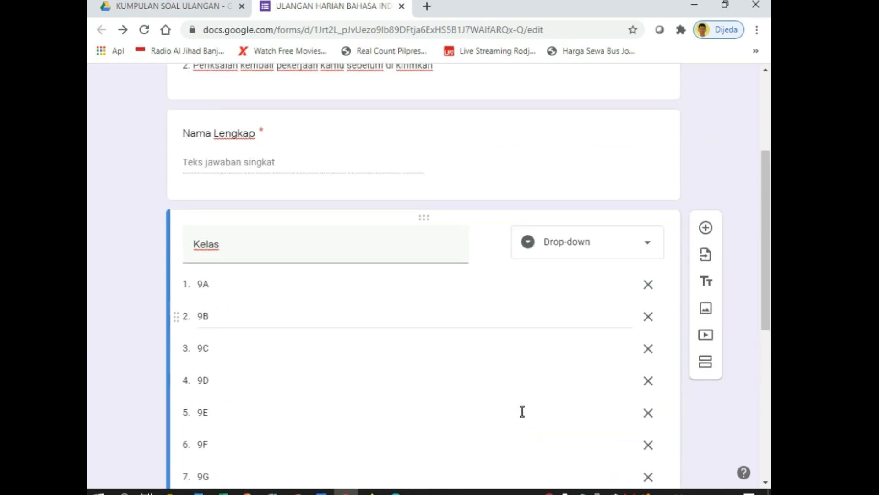
scroll(522, 411, down, 4)
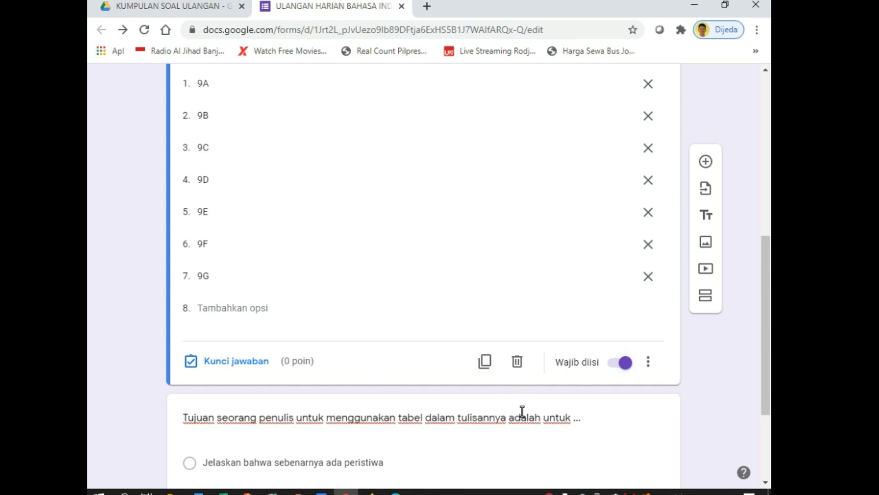
scroll(522, 411, down, 3)
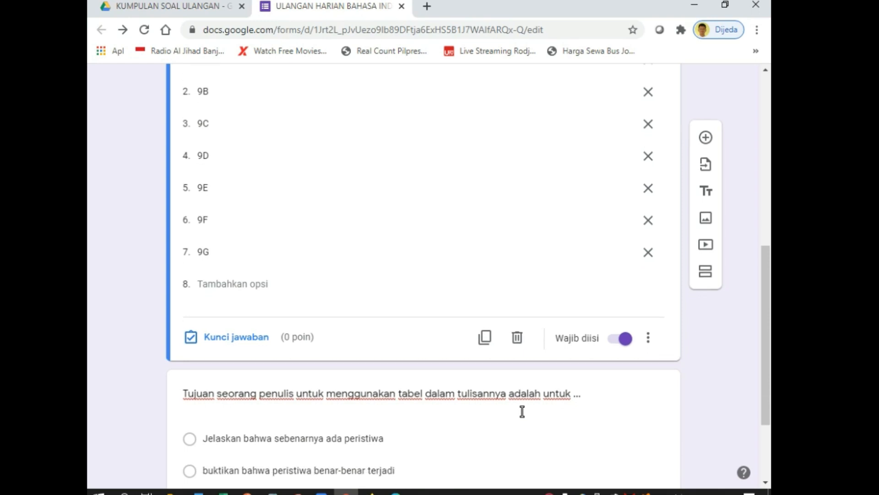
scroll(522, 411, up, 4)
scroll(522, 411, up, 3)
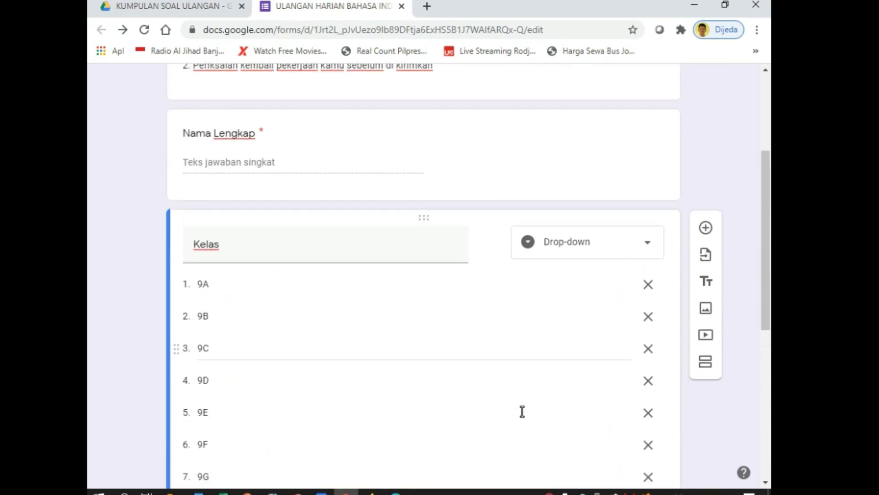
scroll(522, 411, up, 3)
scroll(522, 411, down, 10)
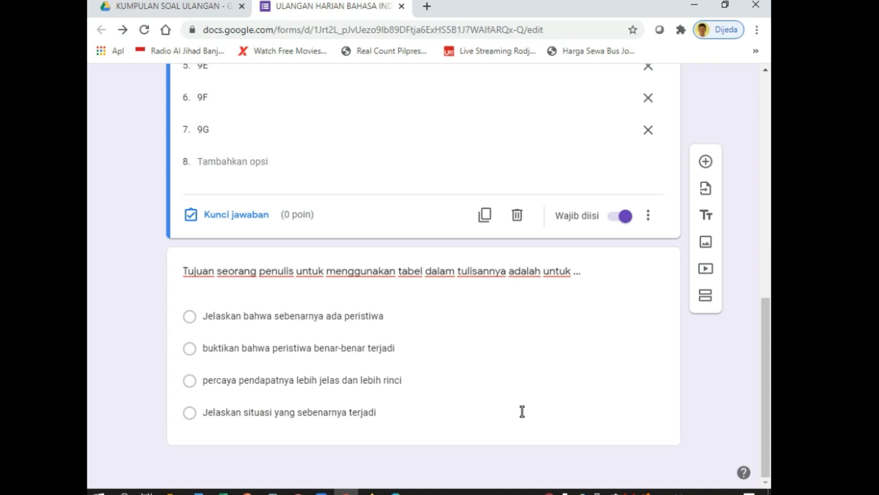
Add a section 'PASSWOR/TOKEN MENGIKUTI ULANGAN HARIAN' with description 'Isilah Password ata token dengan benar agar bisa mengikuti ulangan harian ini.'
click(705, 295)
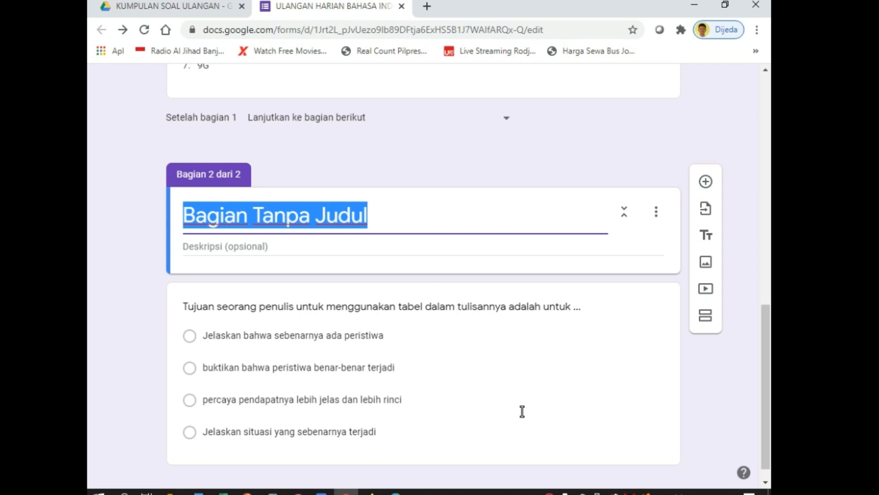
text(PASSWOR)
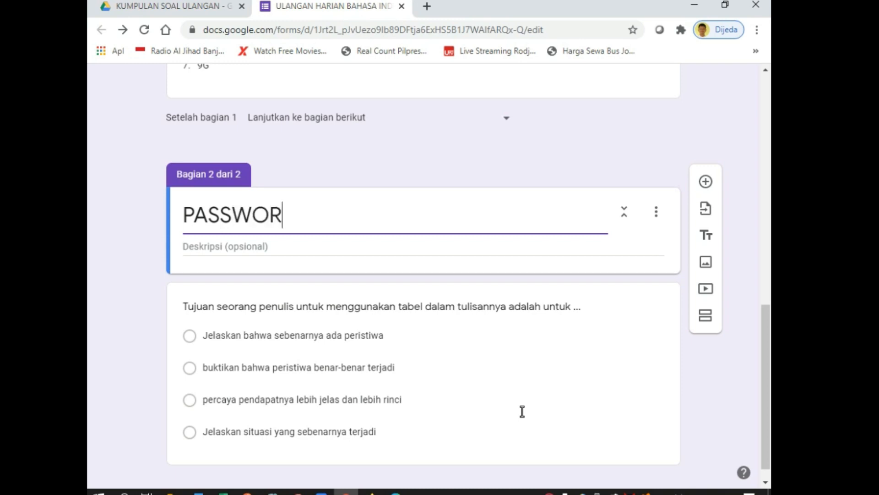
text(/TOKEN)
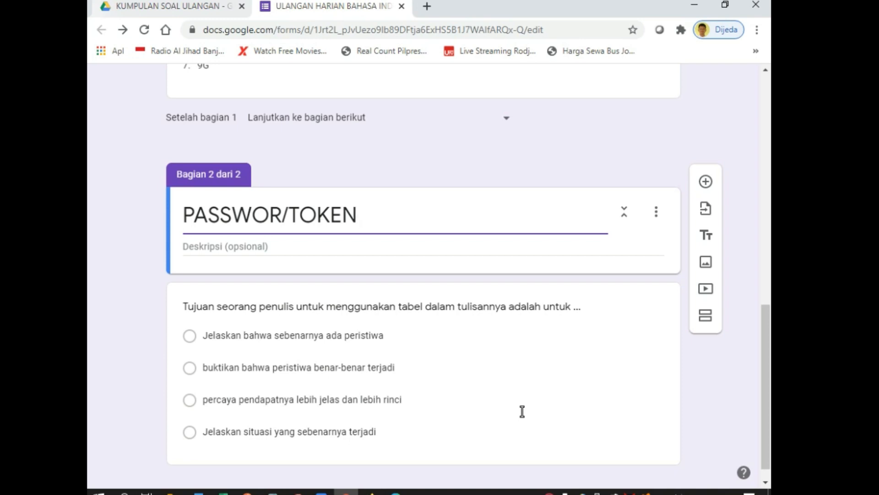
text(MENGIKU)
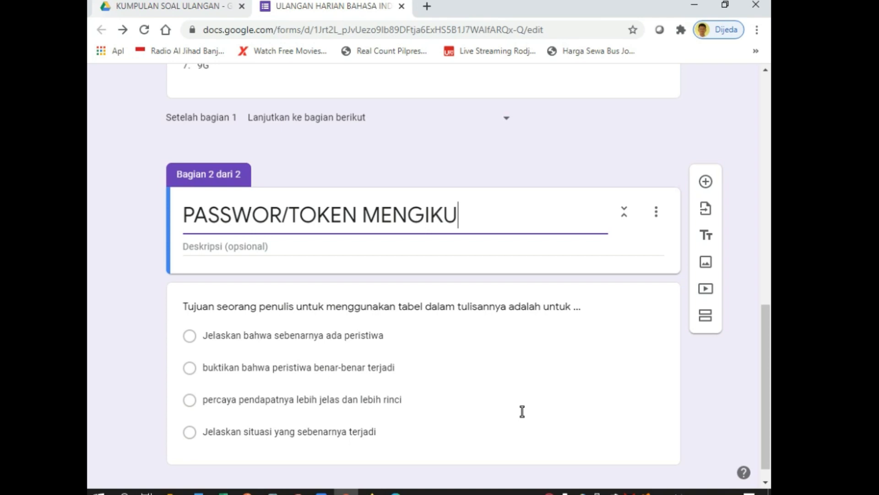
text(TI ULANGAN)
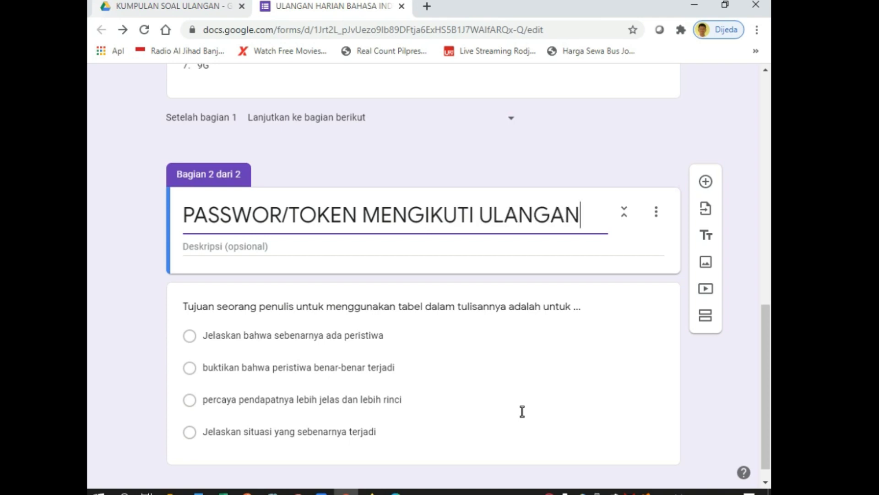
text( HARIAN)
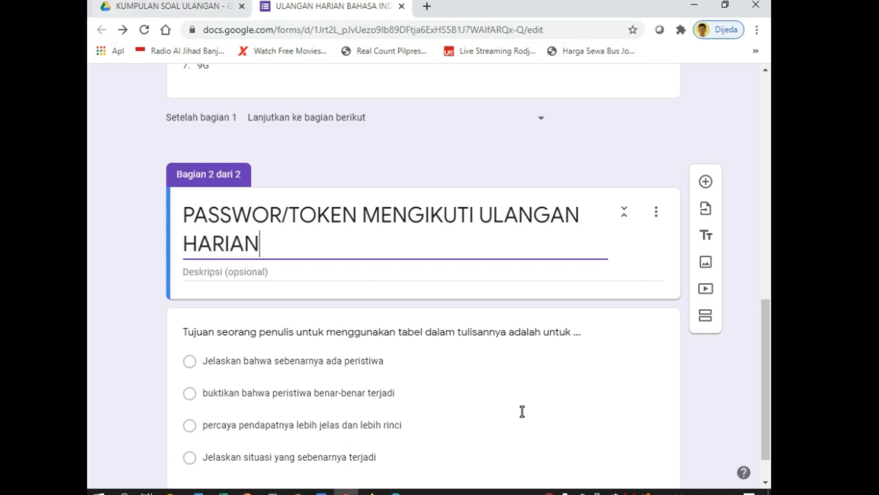
key(Tab)
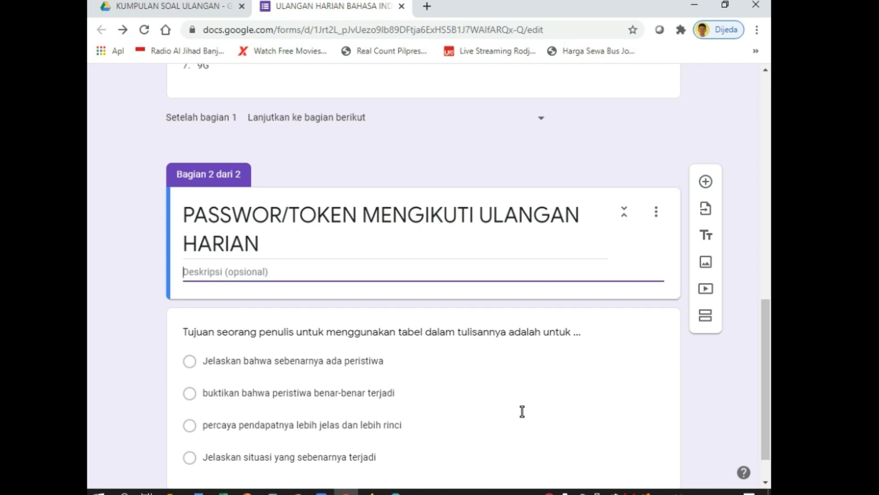
text(Isilah Password ata)
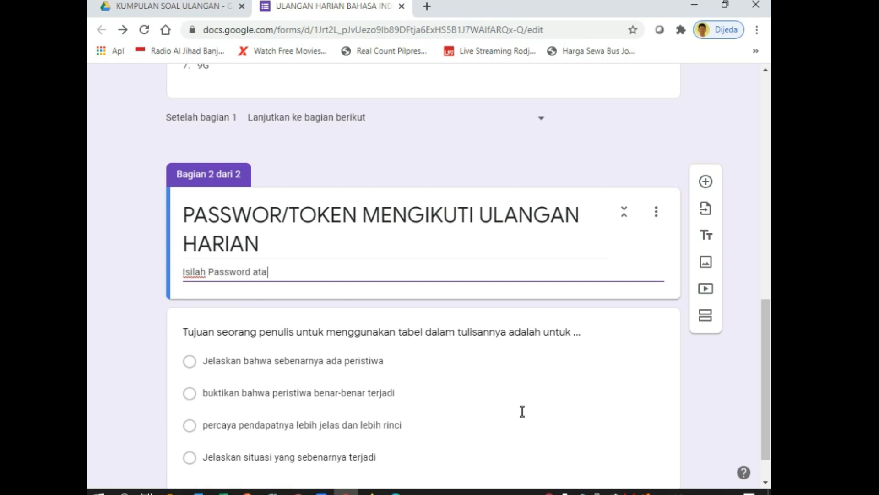
text( token dengan benar agar )
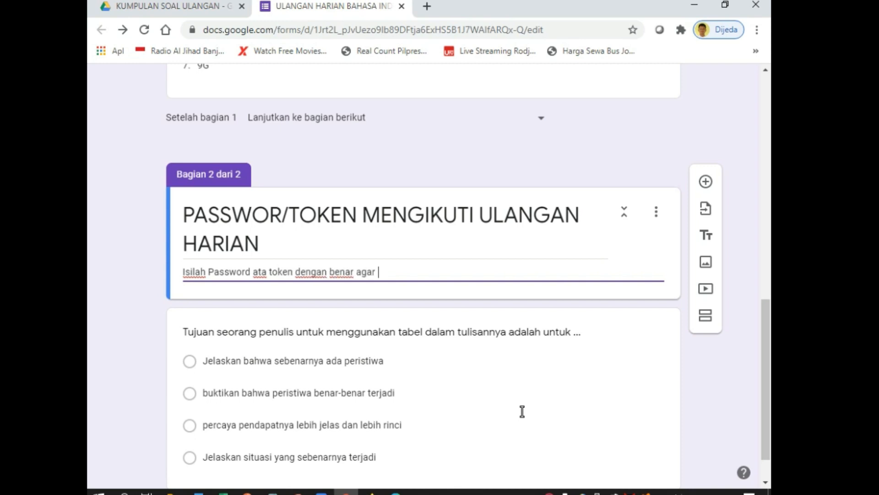
text(bisa mengikuti ulang)
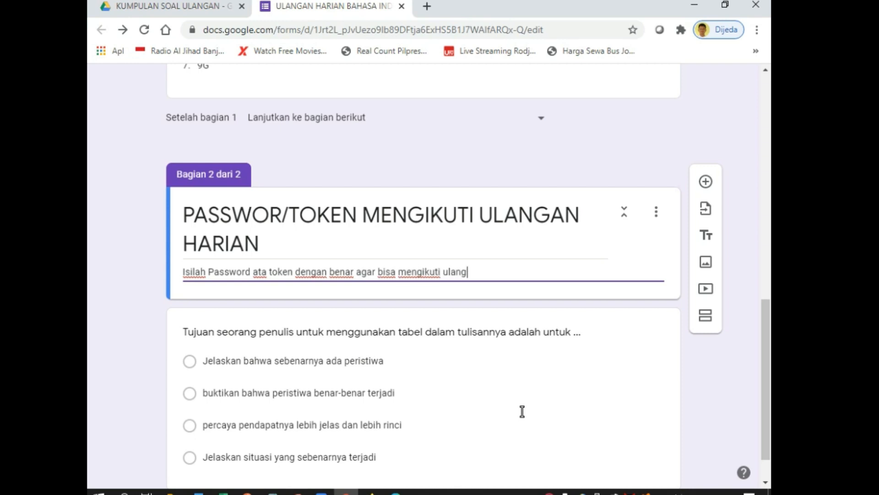
text(an harian ini.)
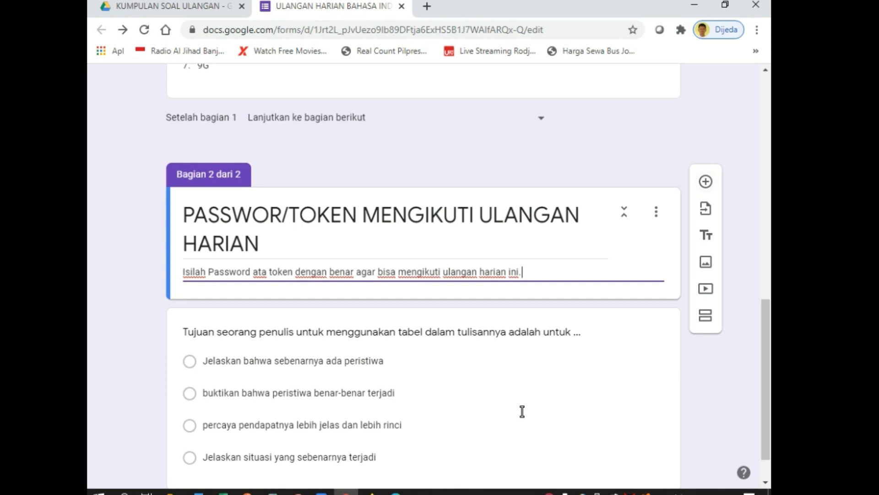
click(706, 181)
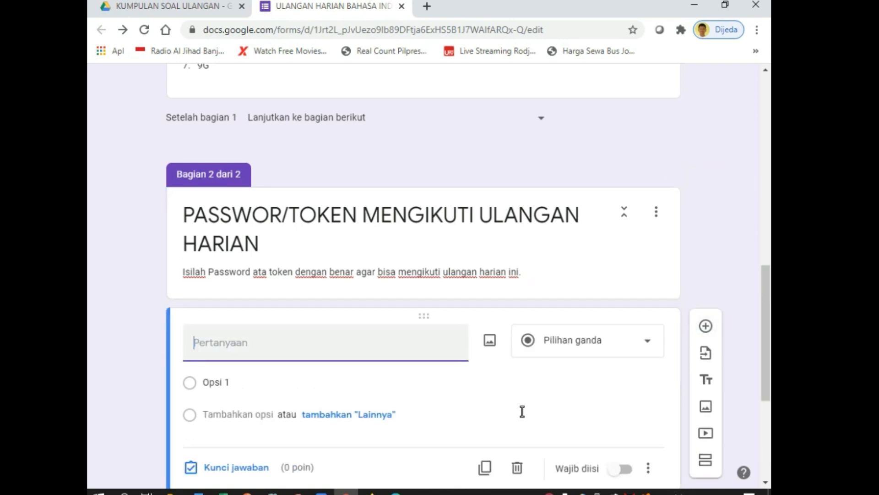
text(Passwor/Token)
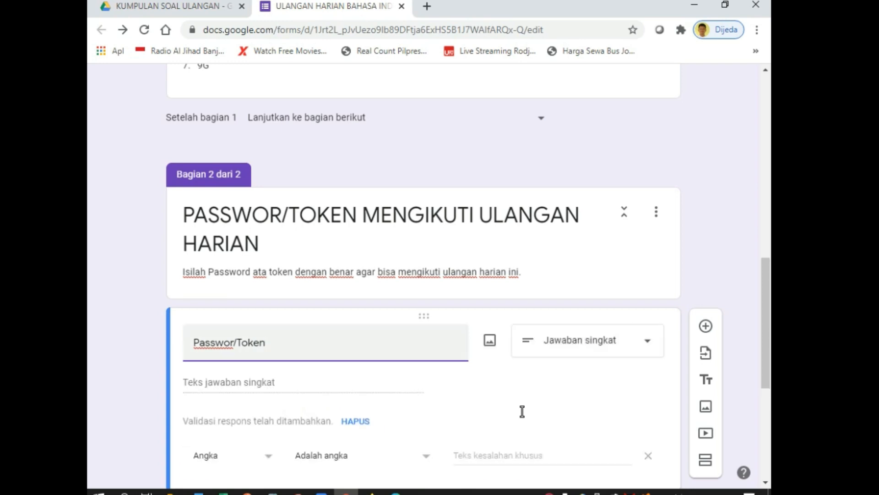
scroll(522, 411, down, 3)
click(232, 322)
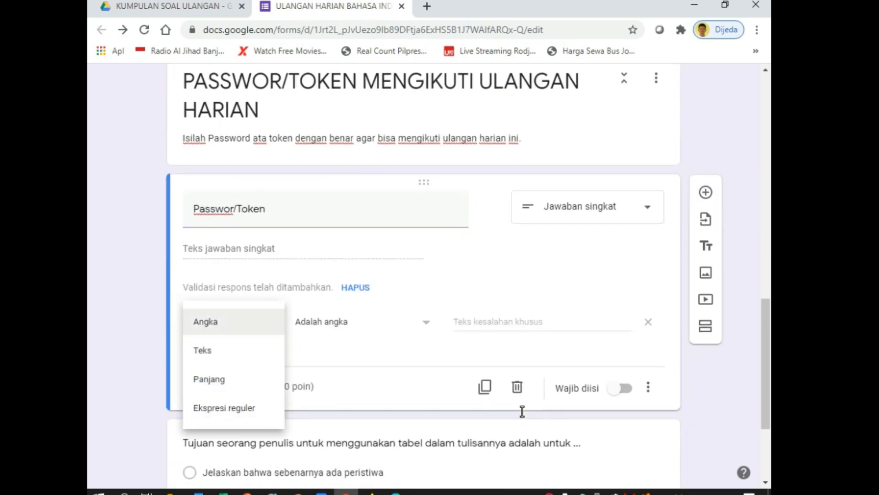
click(203, 350)
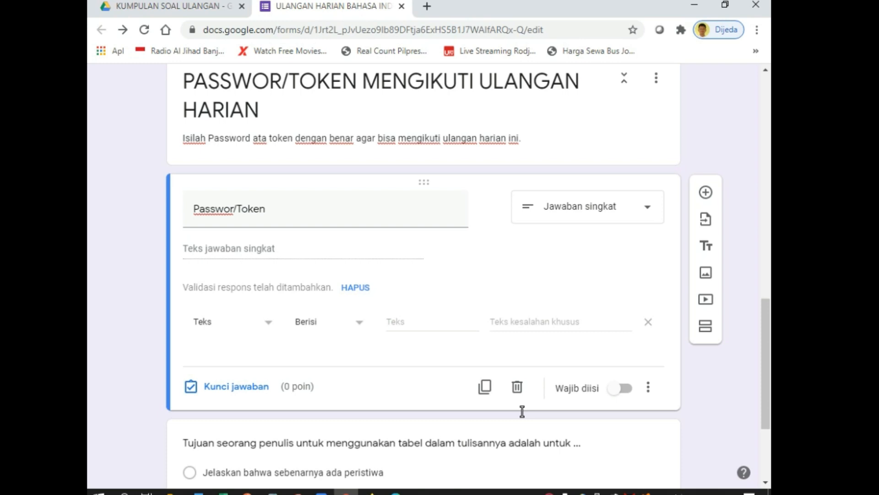
click(432, 322)
text(ulangan)
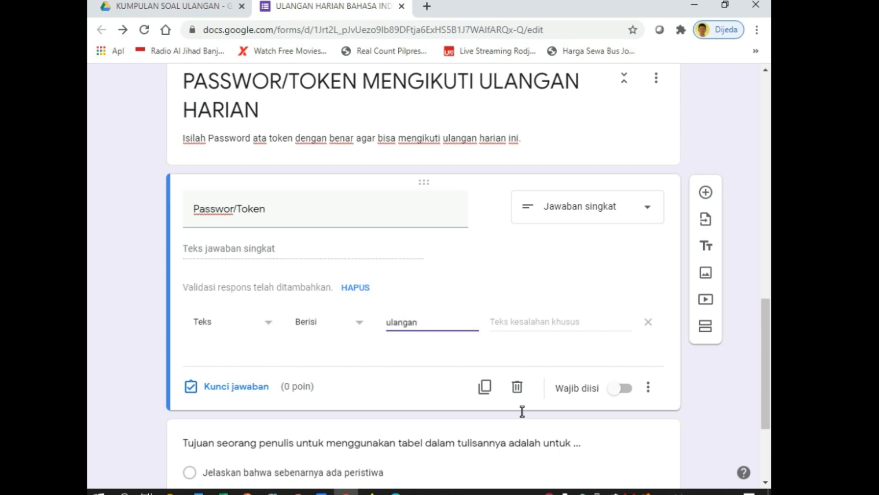
text(saya)
click(620, 388)
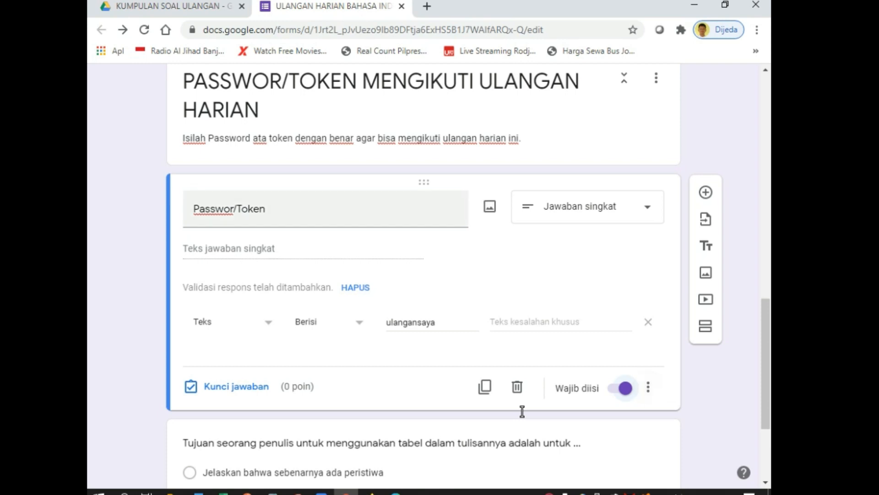
Correct the spelling to 'Password/Token' in the question and 'PASSWORD/TOKEN' in the section title
click(326, 208)
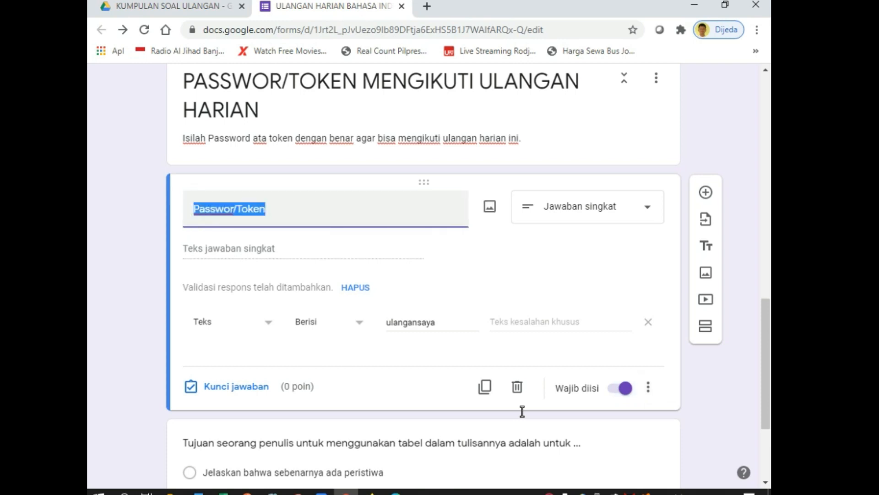
click(235, 208)
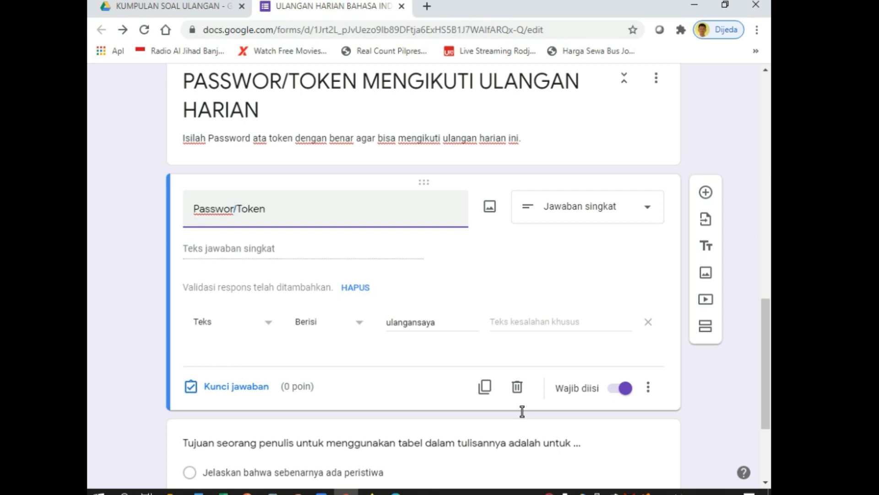
text(d)
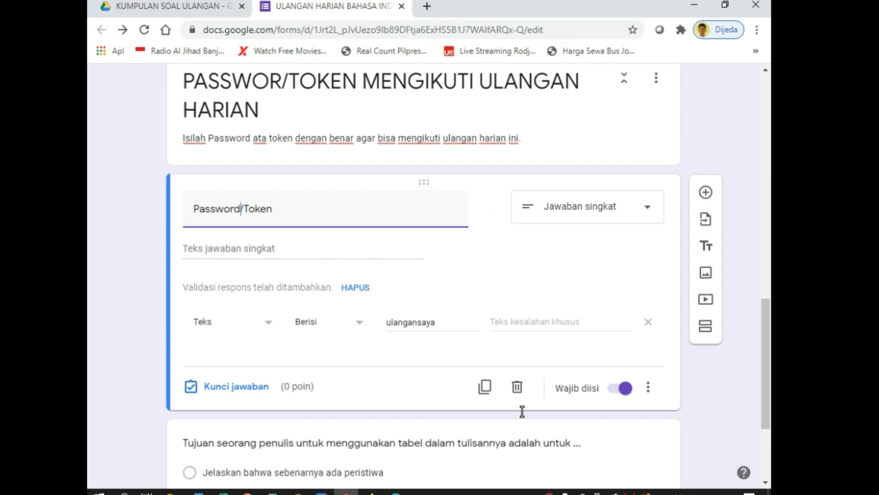
click(293, 82)
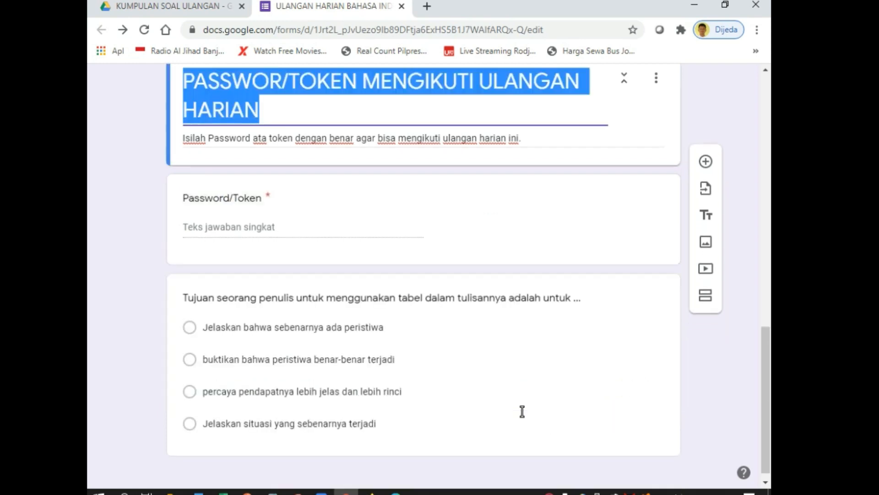
click(282, 81)
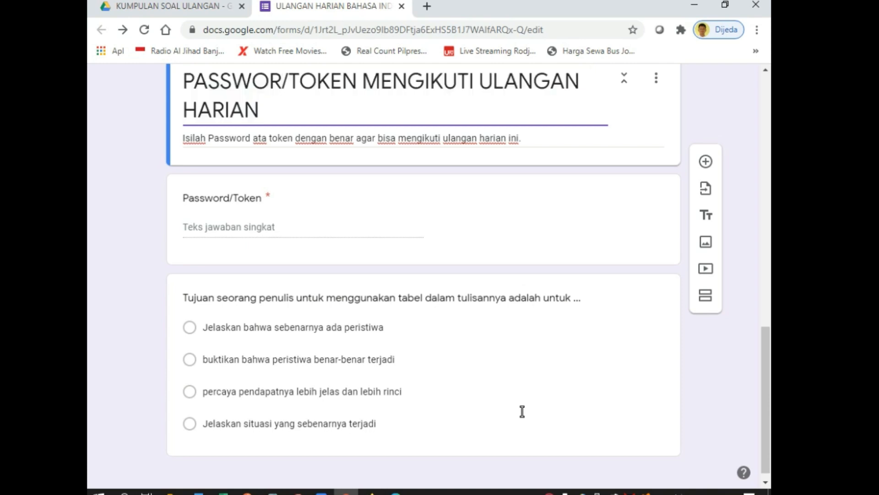
text(D)
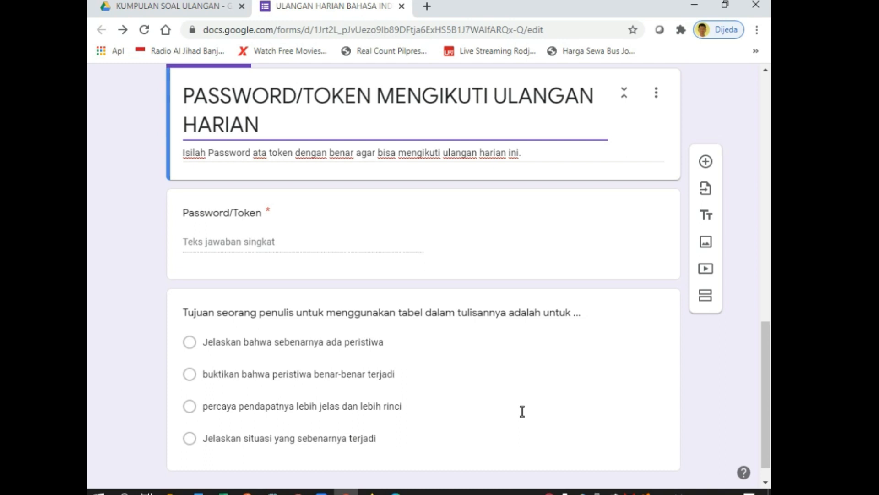
scroll(522, 411, down, 1)
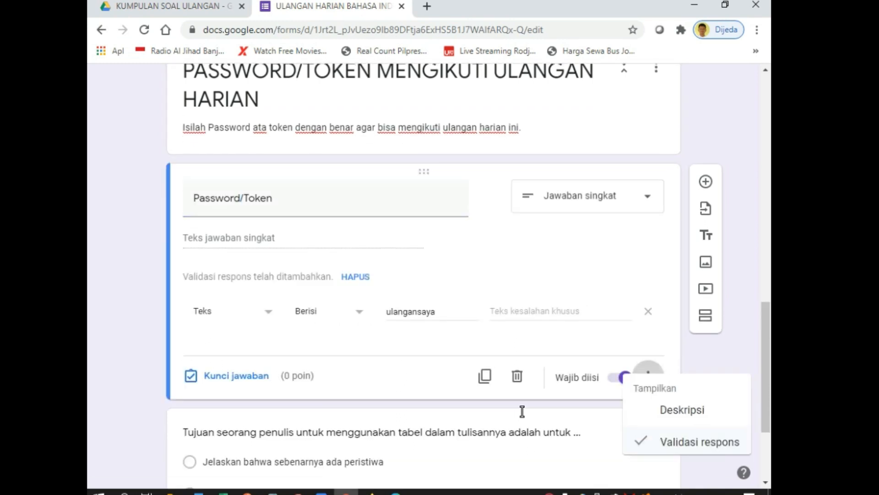
click(648, 373)
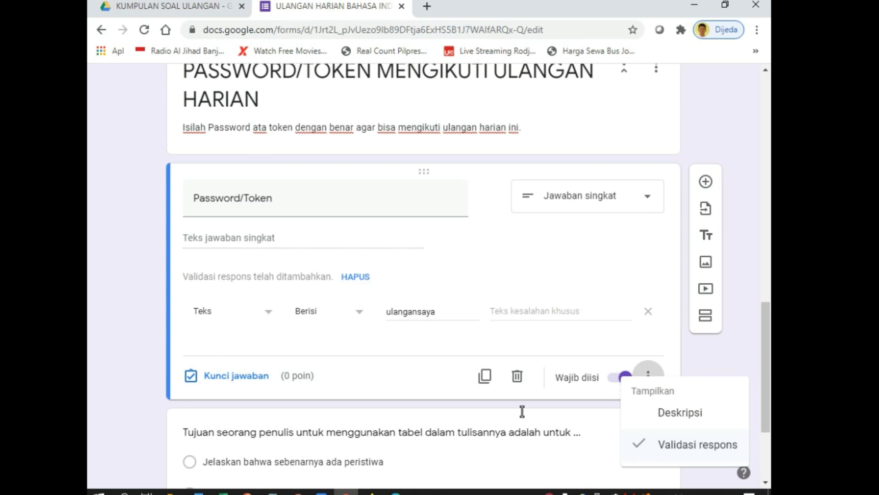
click(522, 411)
scroll(522, 410, down, 3)
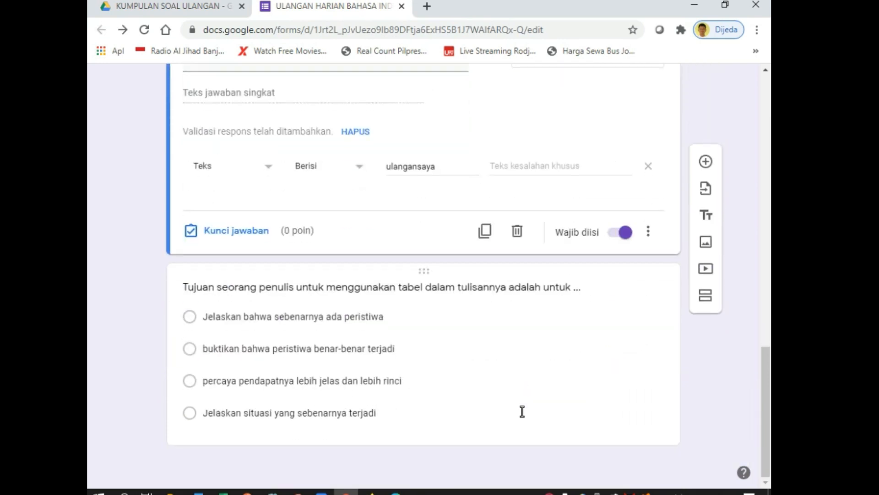
click(522, 411)
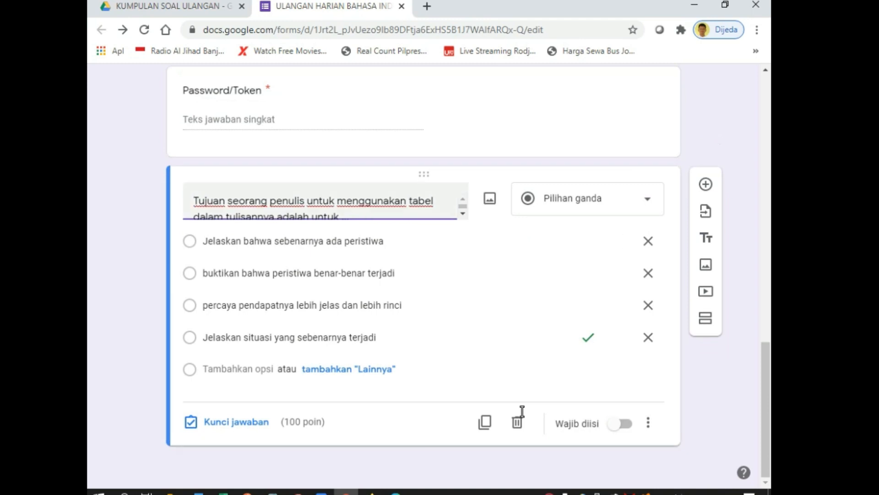
scroll(522, 411, up, 3)
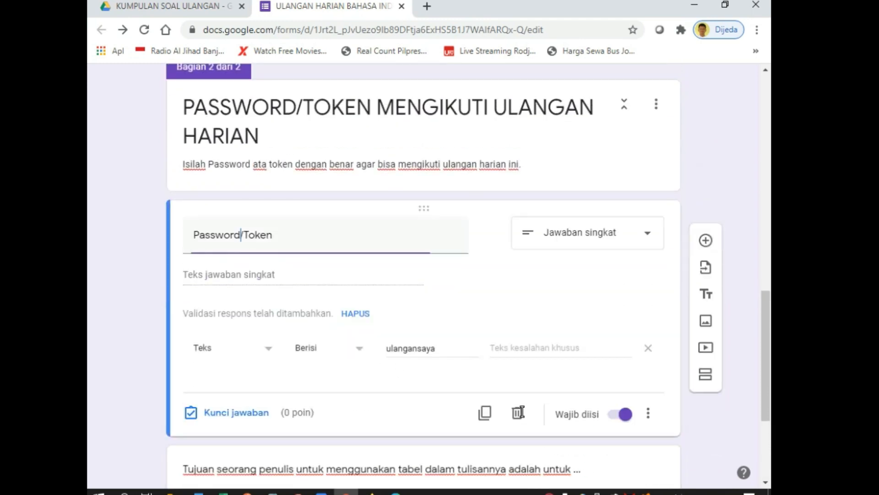
scroll(522, 411, down, 4)
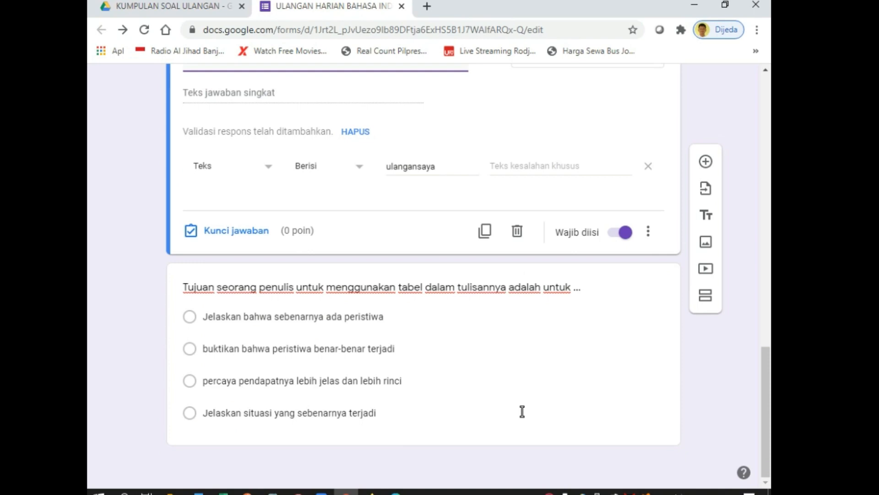
scroll(523, 411, up, 20)
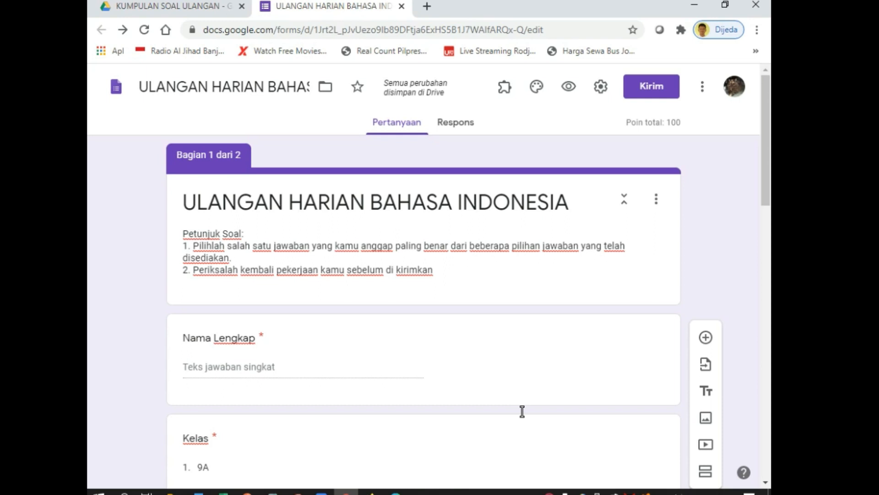
scroll(522, 410, down, 3)
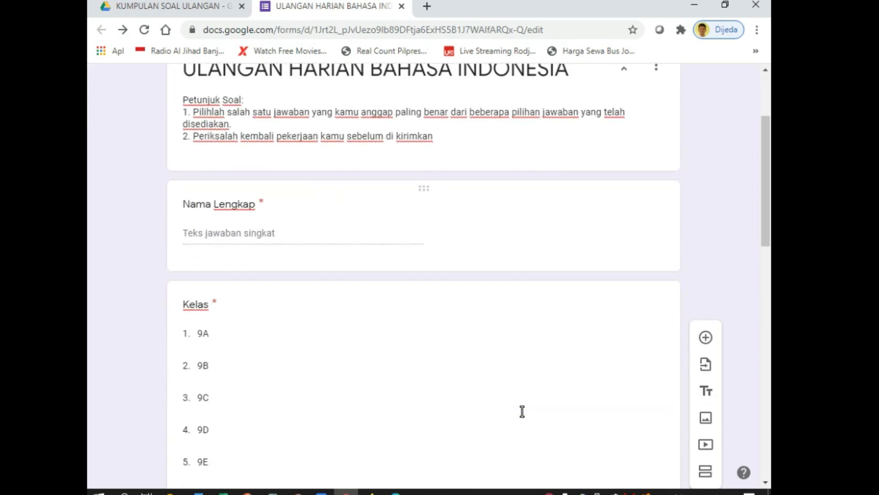
scroll(522, 411, up, 3)
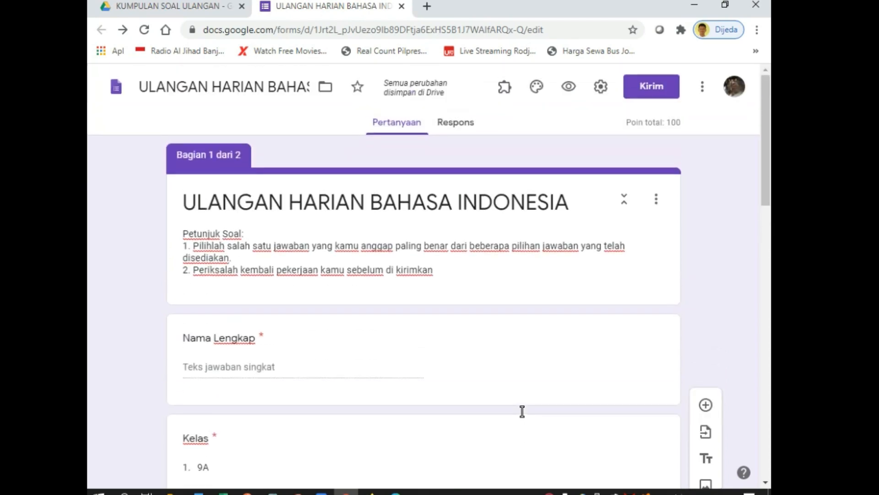
scroll(523, 411, down, 15)
scroll(522, 411, down, 5)
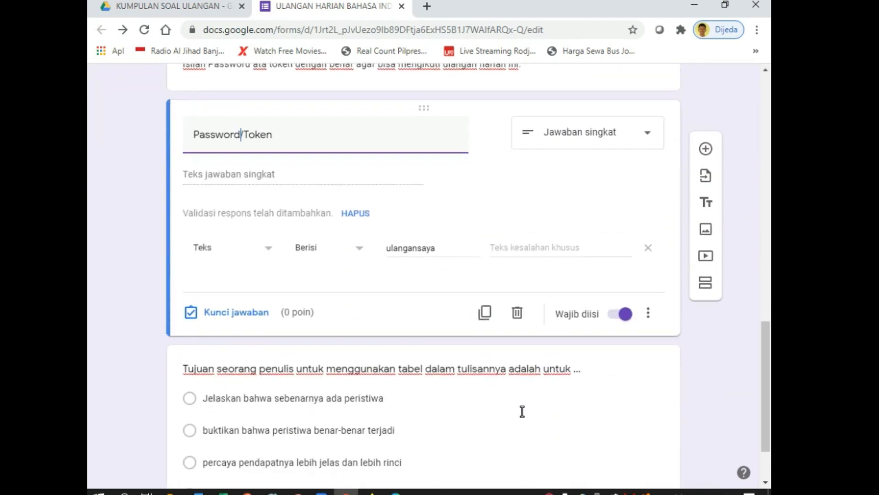
scroll(522, 410, up, 1)
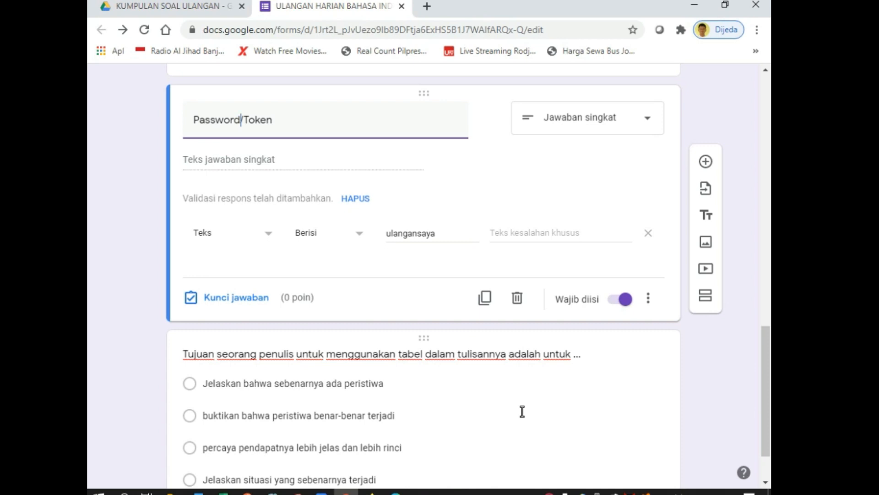
click(522, 411)
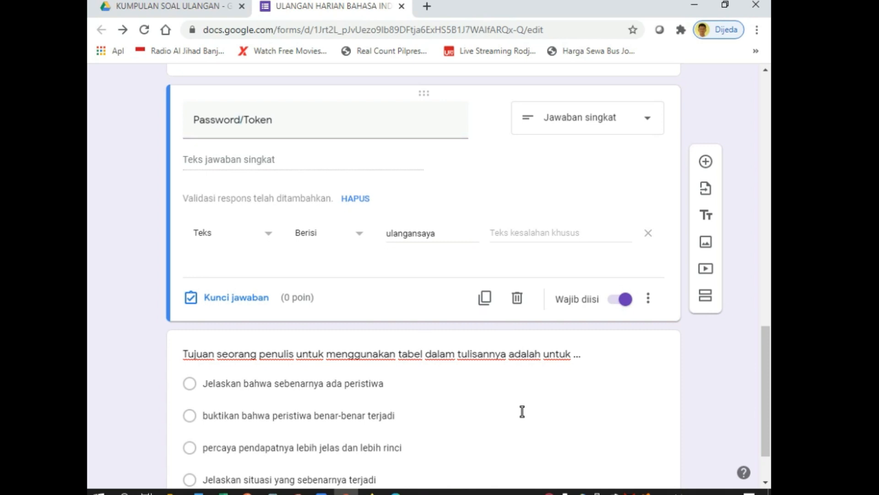
scroll(523, 411, up, 1)
scroll(522, 411, down, 1)
Add a third section after the Password/Token question and title it 'SOAL ULANGAN'
click(706, 296)
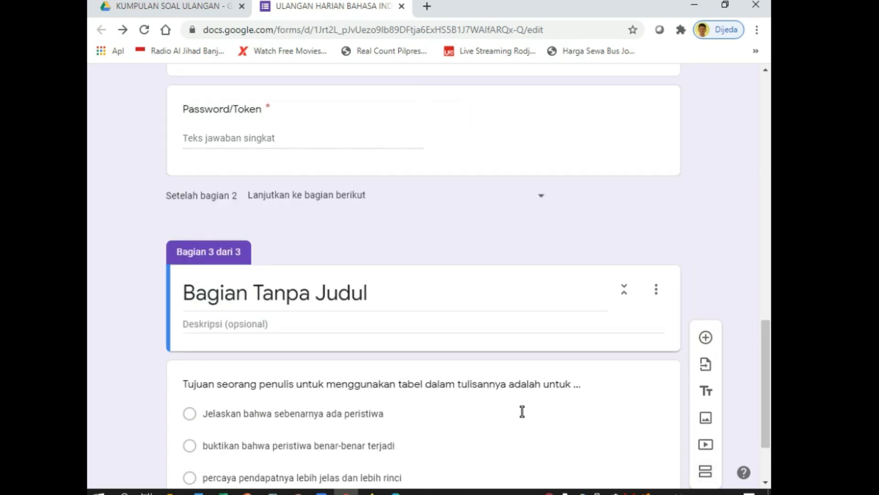
scroll(522, 411, down, 2)
scroll(522, 411, up, 10)
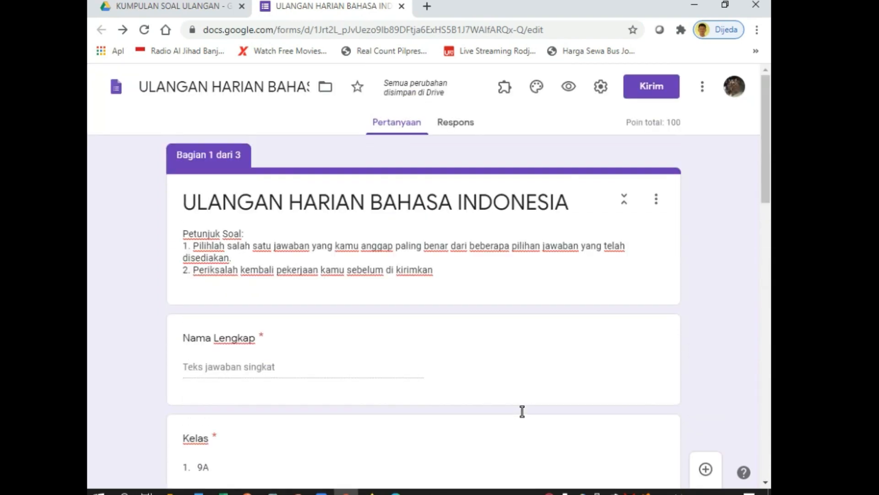
scroll(522, 410, down, 10)
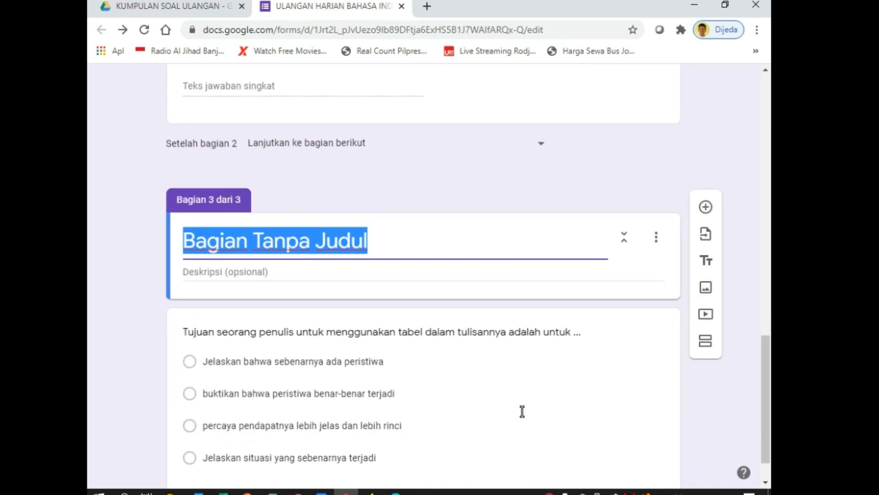
text(SOAL ULANGAN)
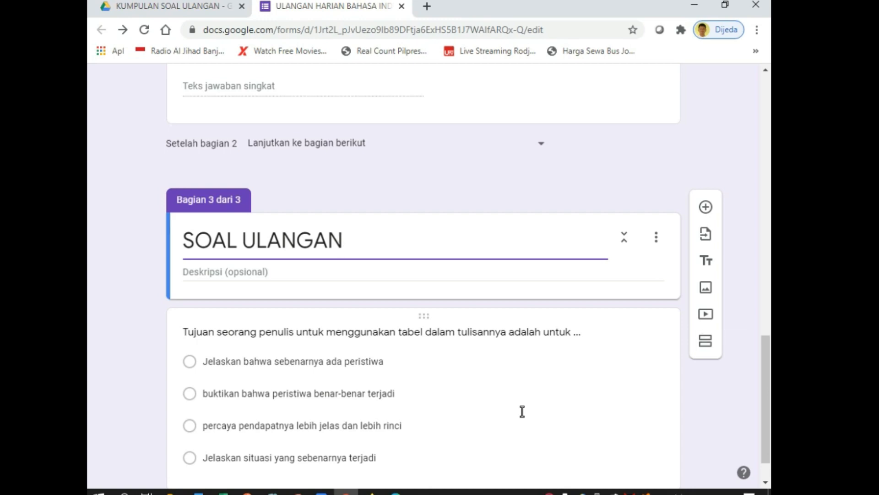
scroll(522, 411, up, 20)
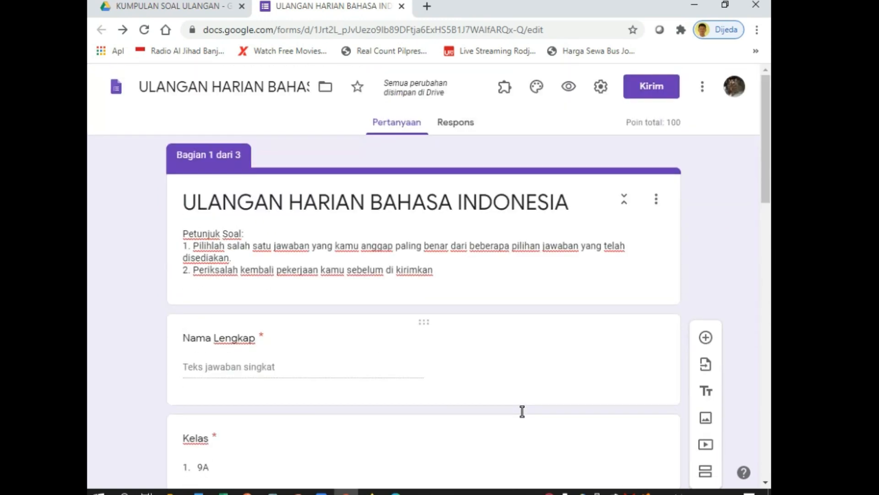
scroll(522, 411, down, 20)
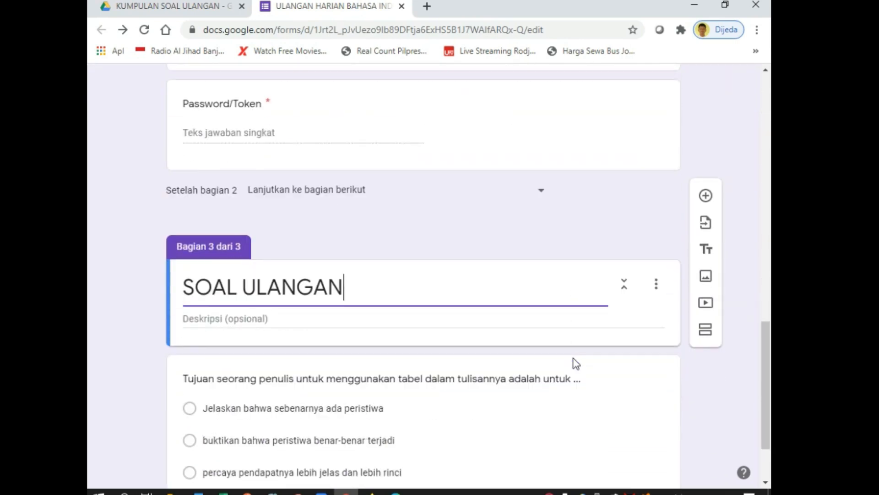
scroll(576, 363, down, 2)
scroll(479, 448, up, 15)
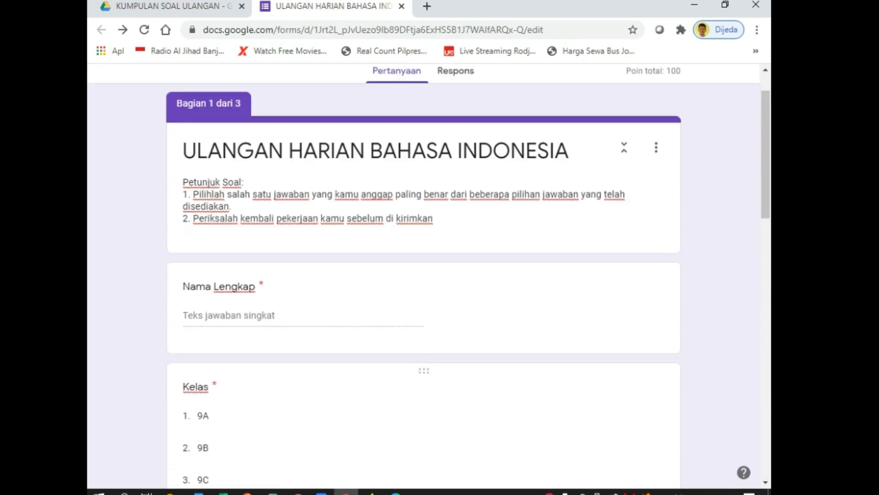
scroll(506, 410, up, 2)
Preview the form, entering a respondent's full name for Nama Lengkap and choosing class 9B
click(569, 87)
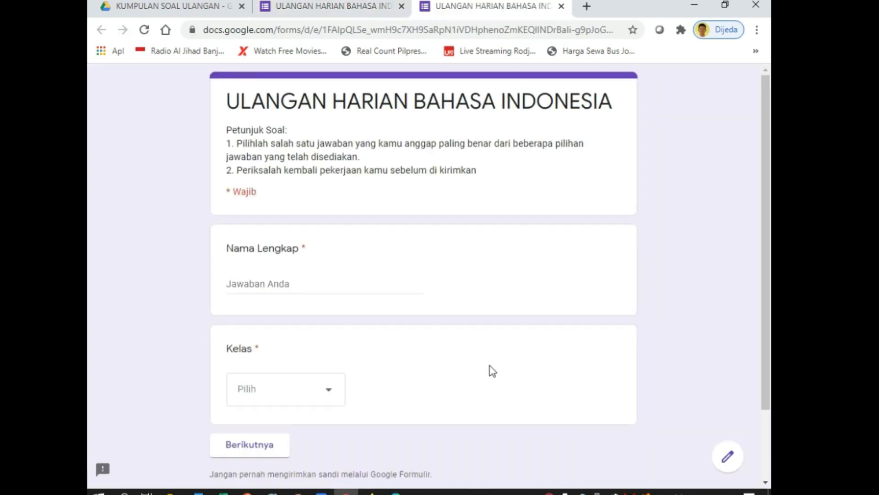
click(334, 284)
text(tono)
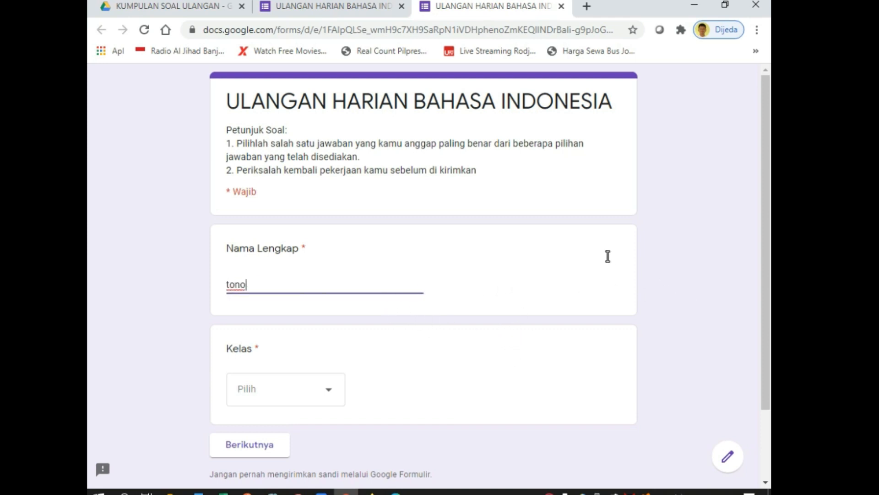
key(ctrl+a)
text(Suhartono)
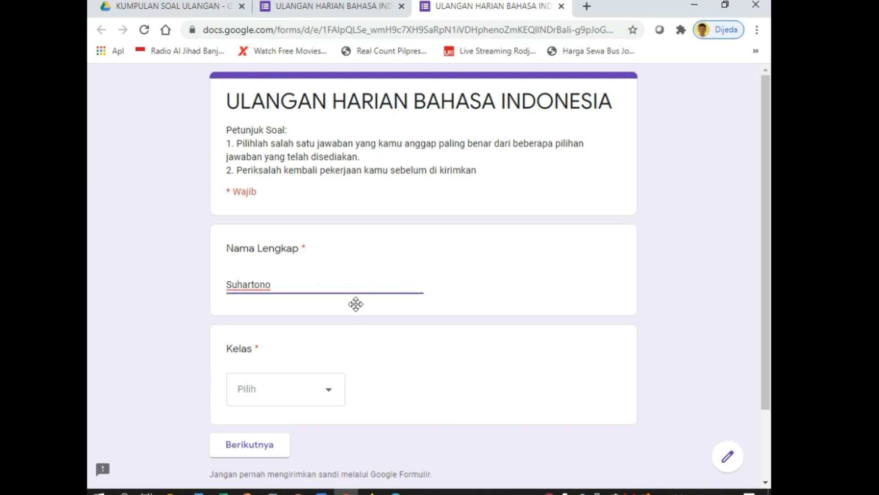
click(286, 389)
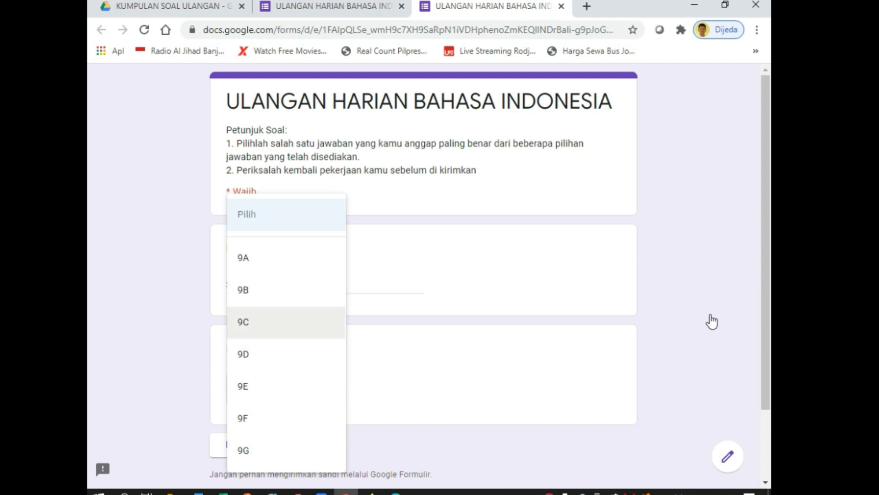
click(511, 340)
scroll(469, 350, down, 3)
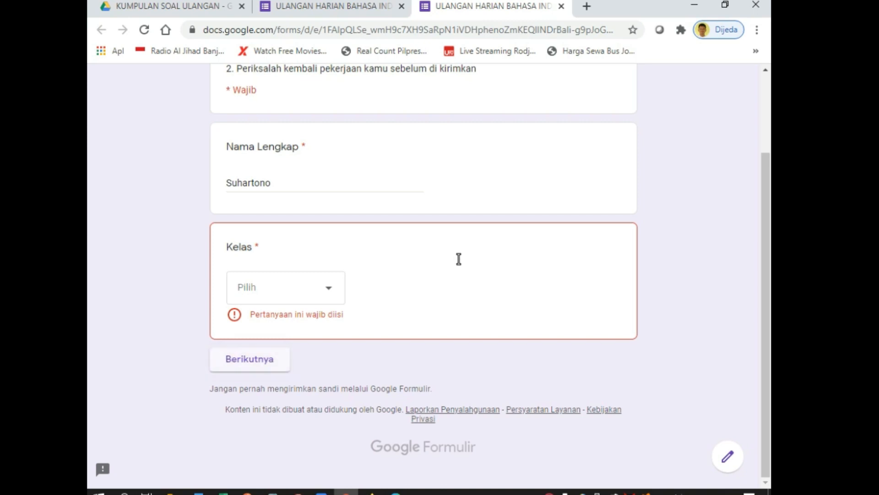
click(300, 287)
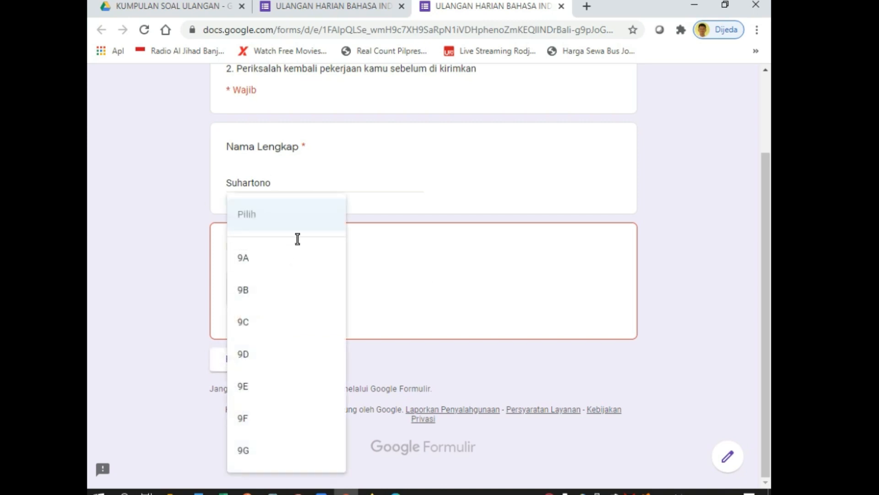
key(Down)
key(Down)
key(Return)
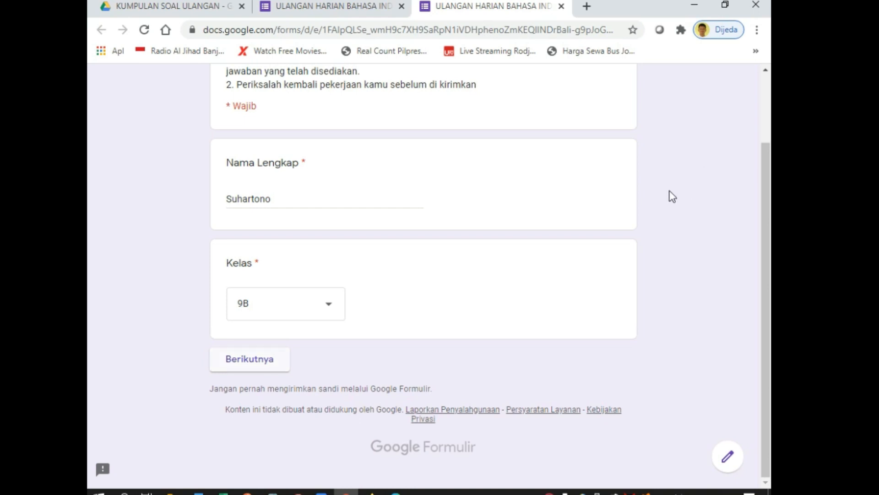
click(250, 359)
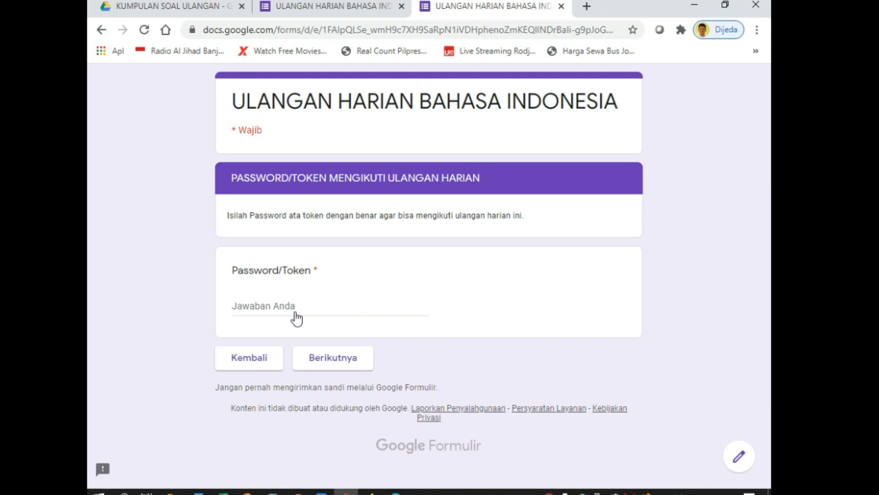
click(297, 318)
text(12345)
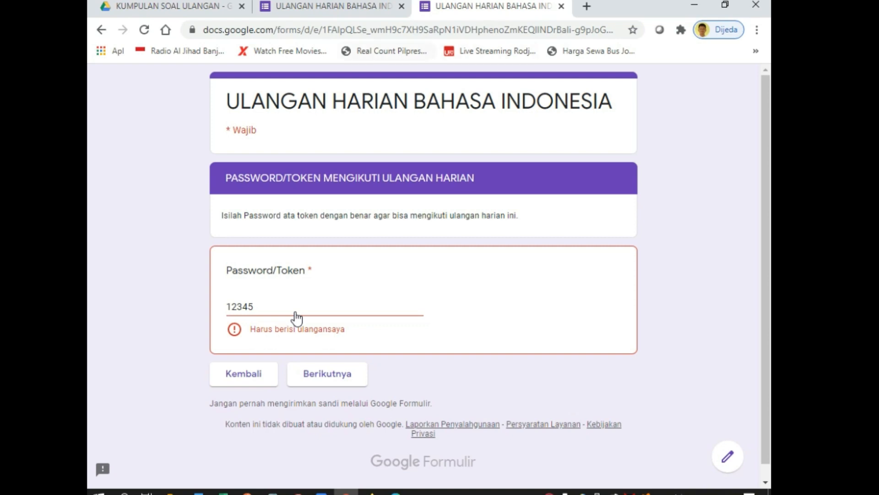
key(ctrl+w)
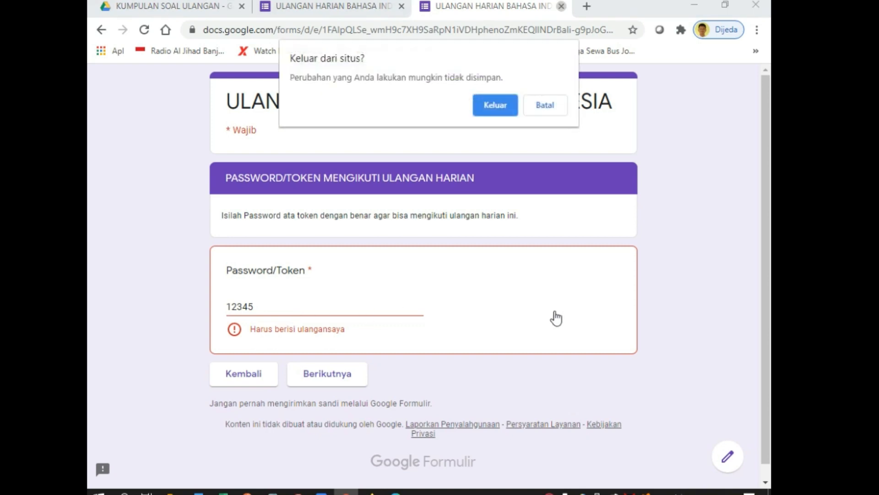
key(Return)
Set the Password/Token validation error text to 'Maaf password /Token yang anda tuliskan belum benar', then review SOAL ULANGAN
scroll(574, 431, down, 15)
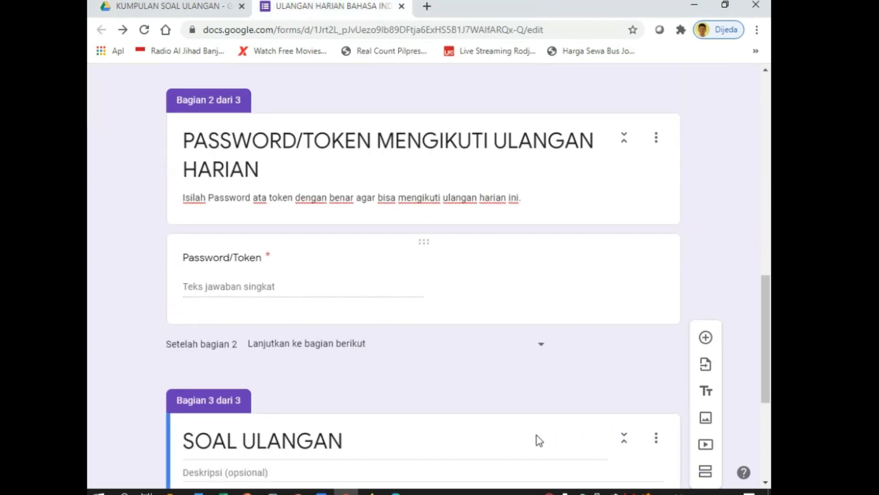
click(231, 258)
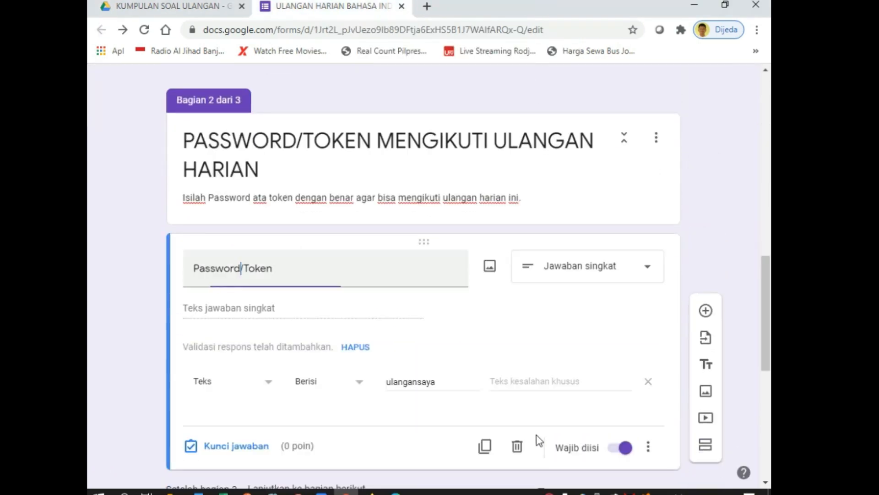
scroll(498, 424, down, 1)
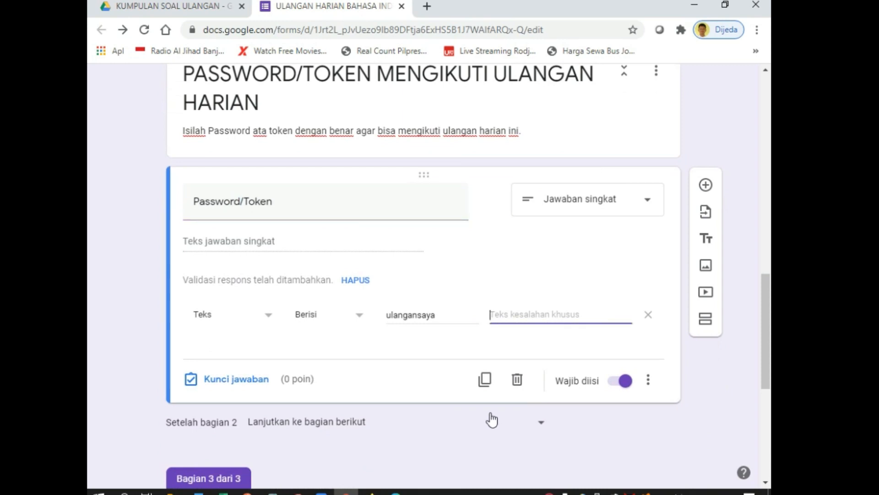
text(Maa)
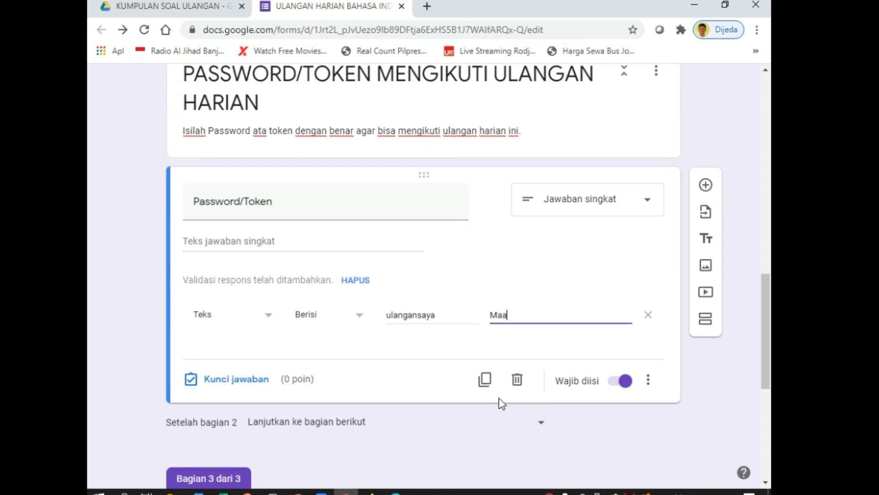
text(f password /Toke)
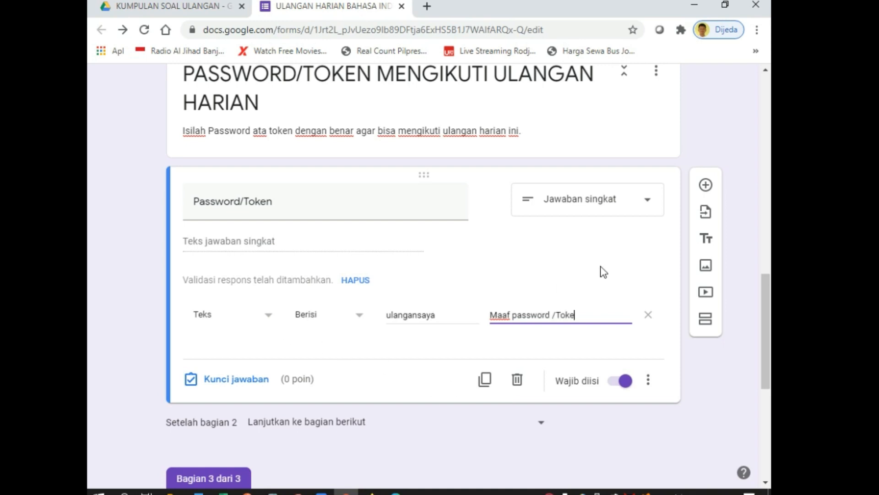
text(n yang anda)
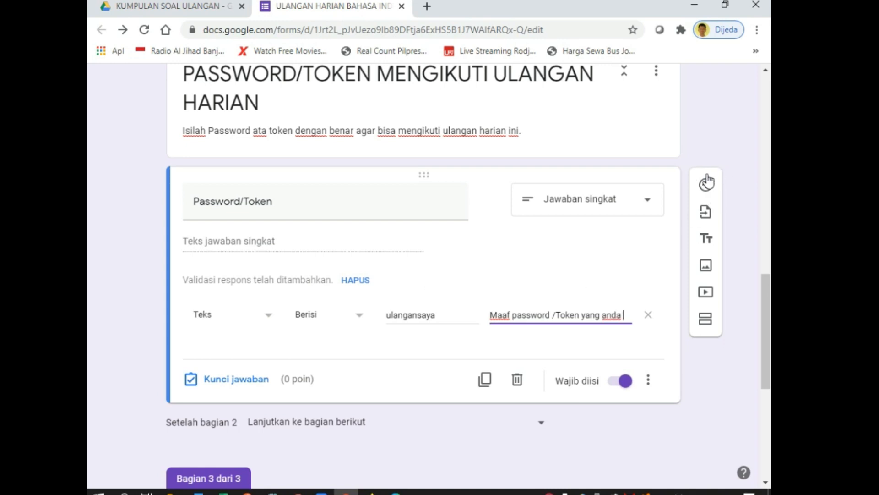
text( tuliskan belum benar)
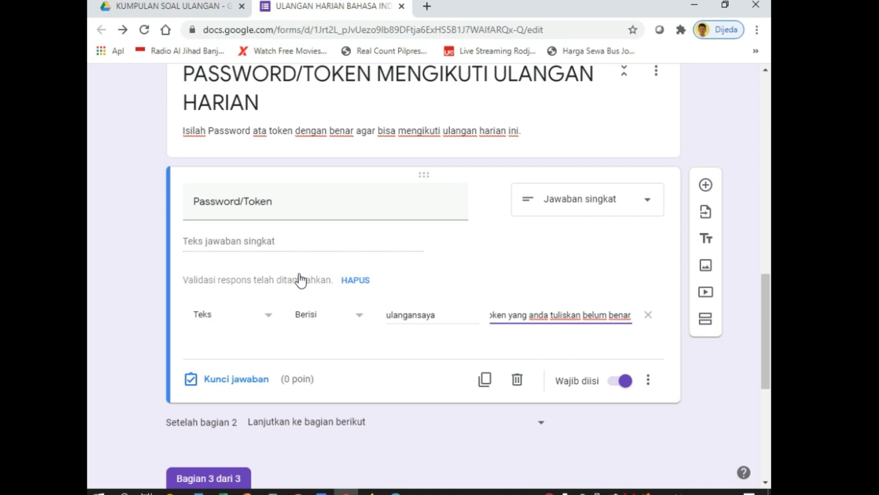
scroll(300, 279, down, 4)
scroll(298, 279, up, 10)
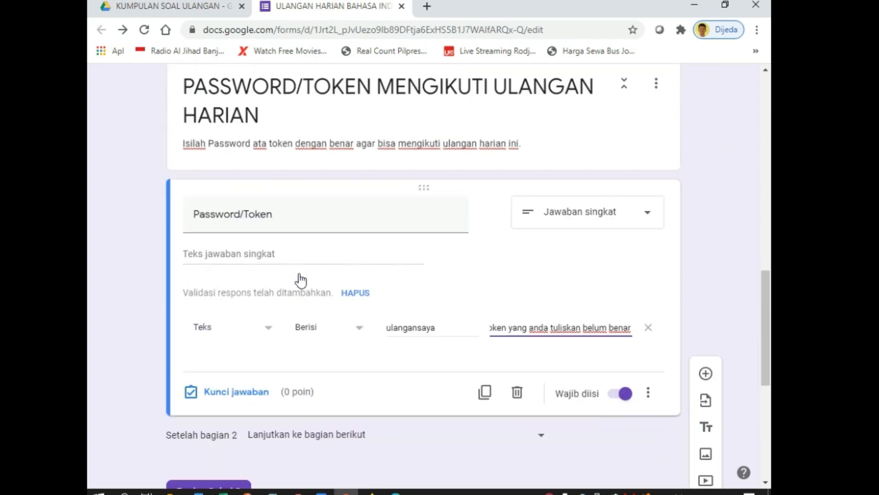
scroll(391, 294, down, 10)
scroll(623, 303, down, 2)
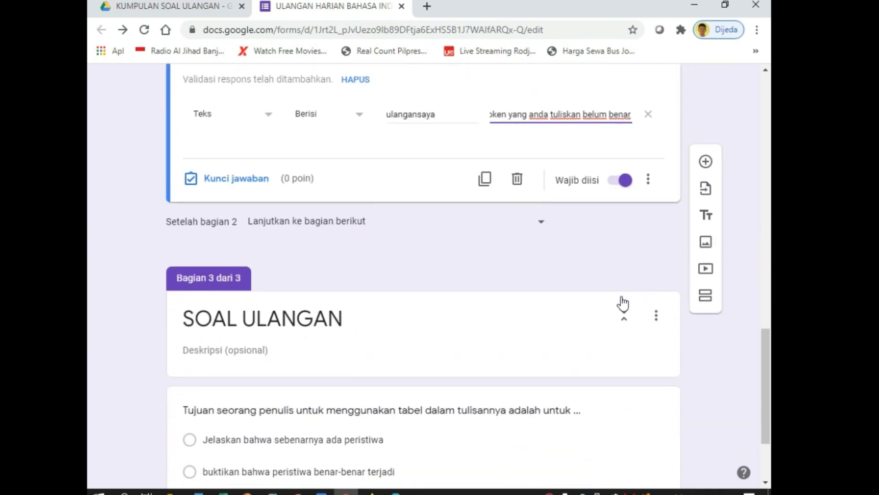
click(426, 332)
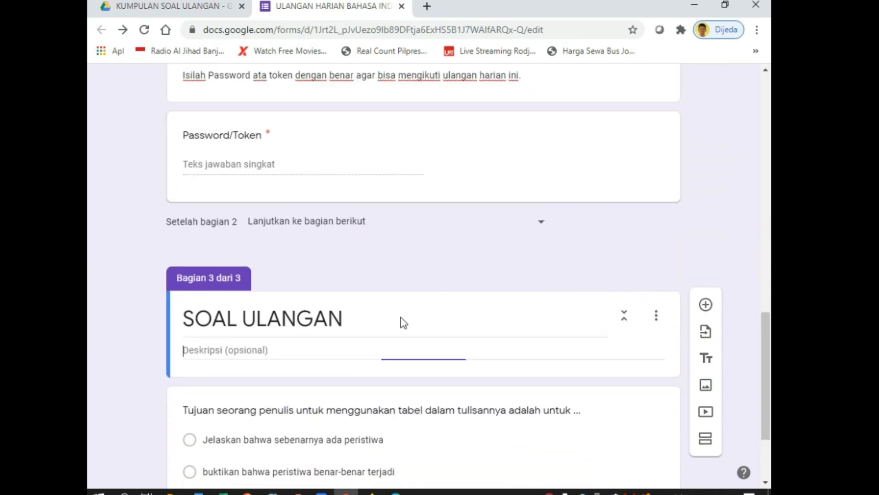
scroll(121, 310, down, 3)
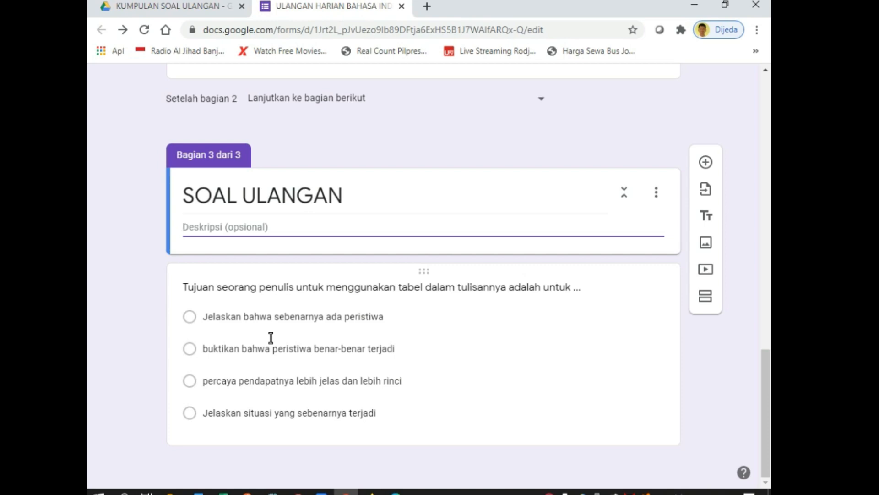
scroll(270, 337, up, 15)
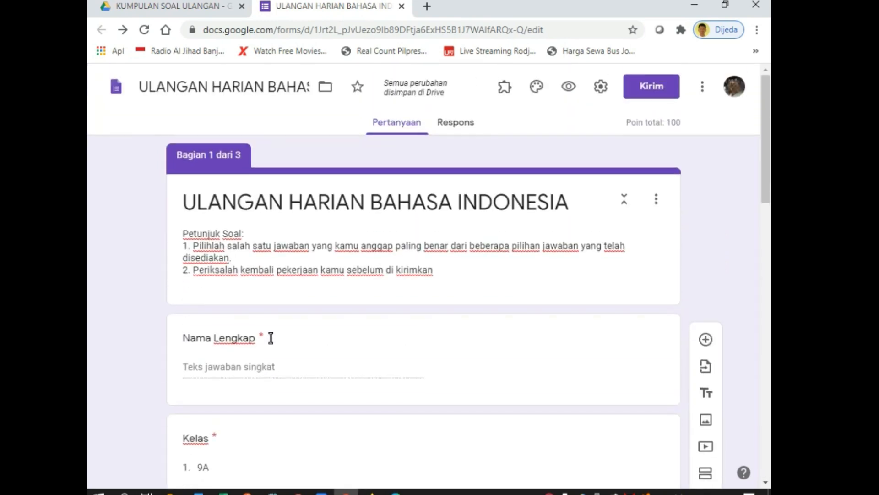
Preview the form and enter the student's full name with class 9B
click(569, 86)
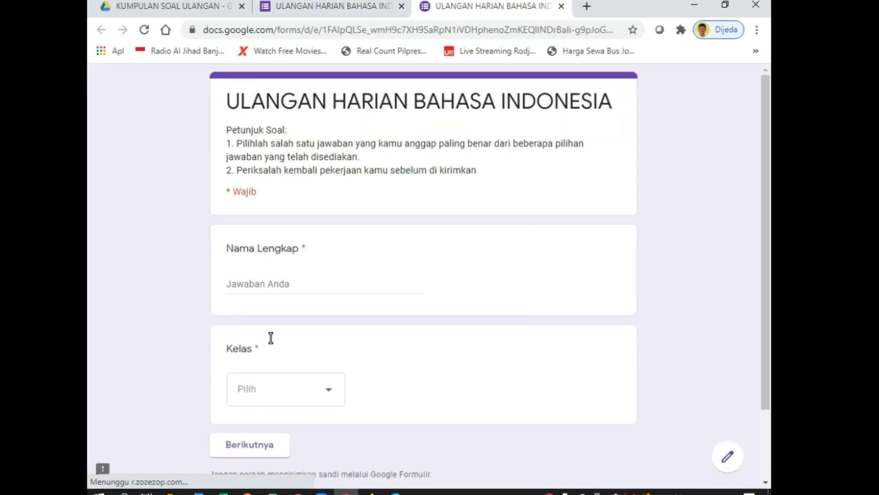
scroll(270, 337, down, 1)
scroll(270, 337, down, 1)
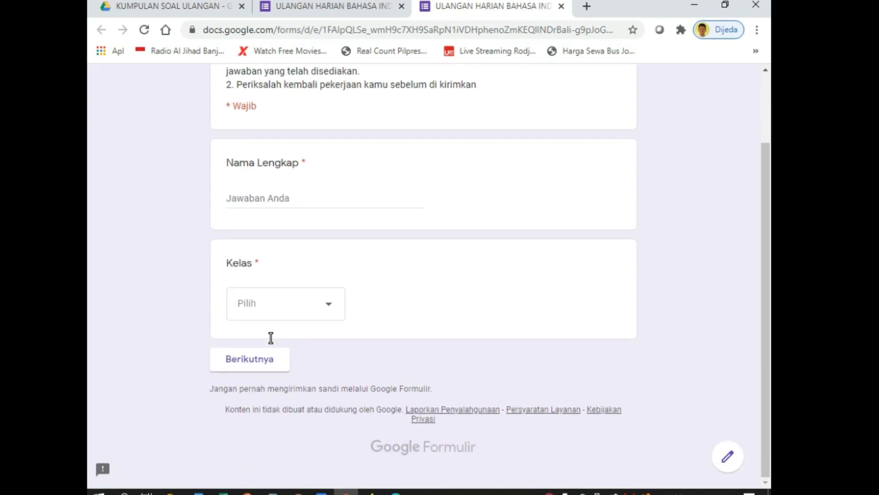
click(269, 199)
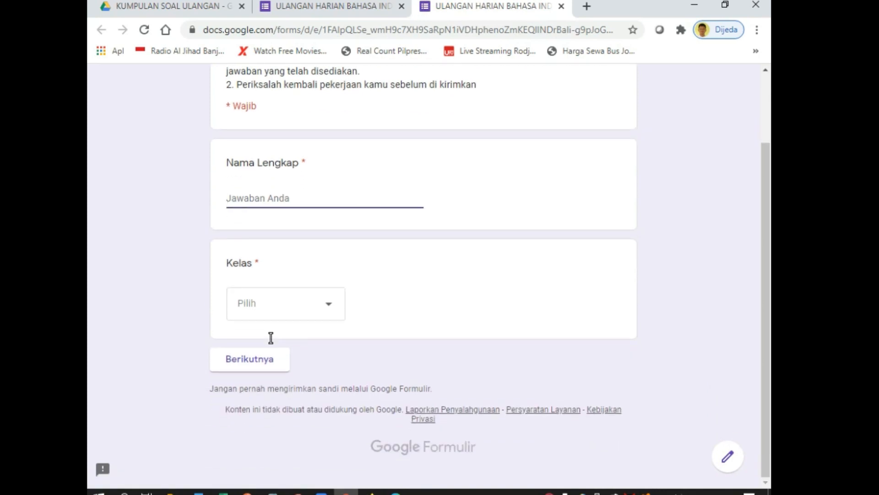
text(Suhartono)
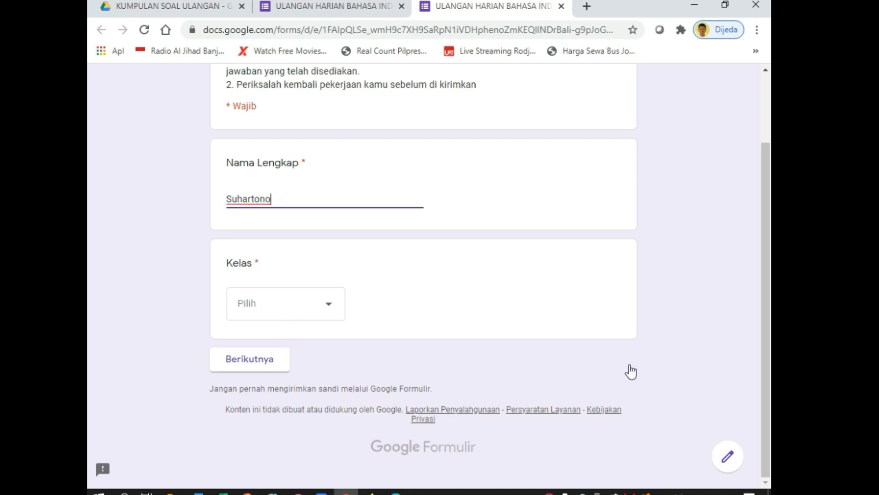
click(275, 304)
click(257, 290)
Enter a wrong token first to see it rejected, then the correct section password
click(250, 359)
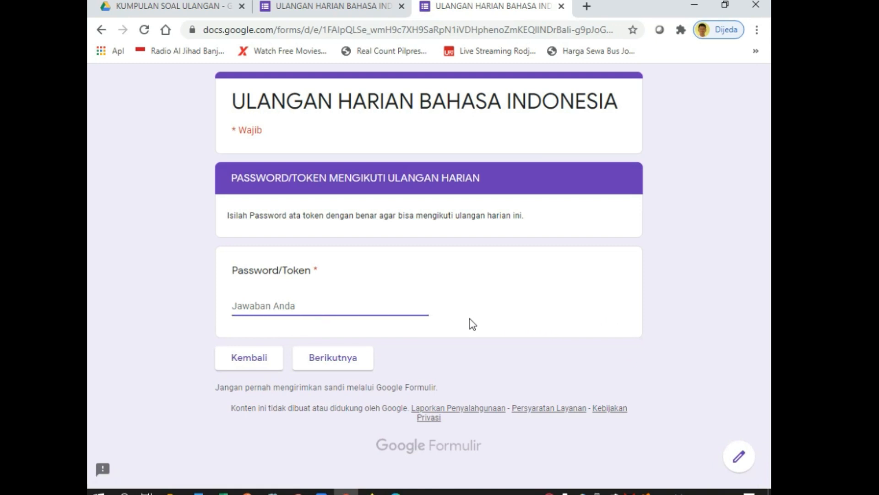
text(123456)
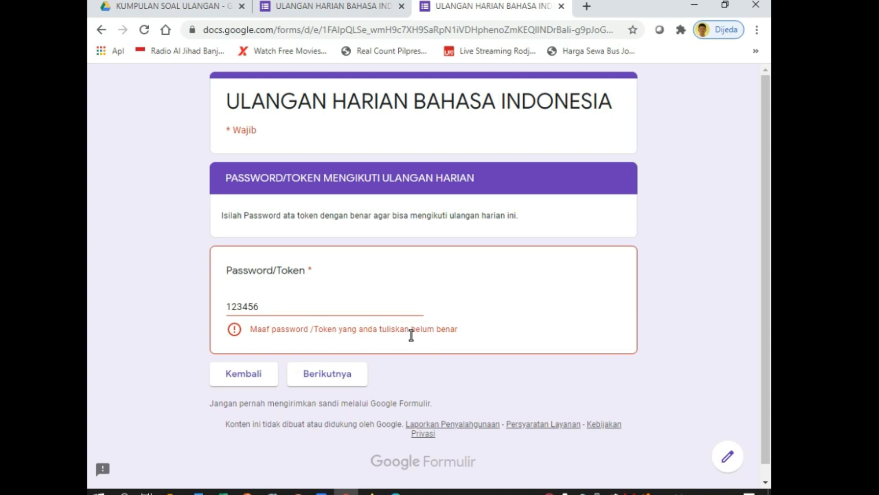
key(ctrl+a)
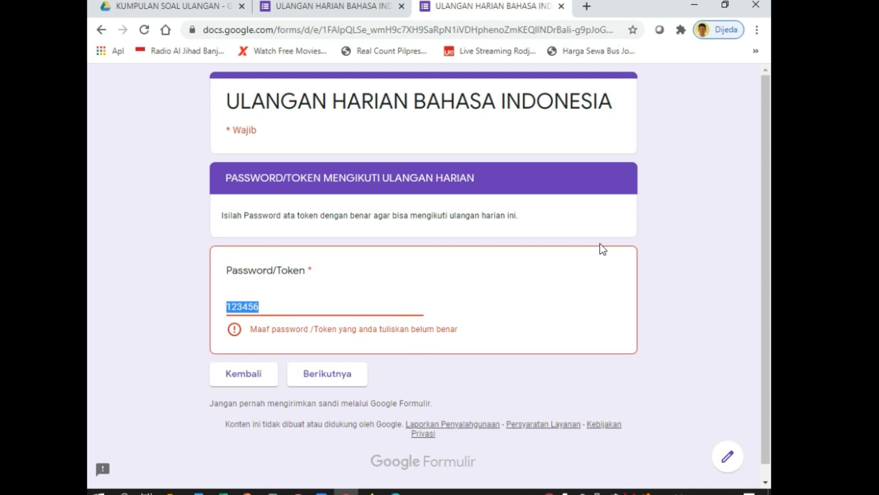
text(ulangansay)
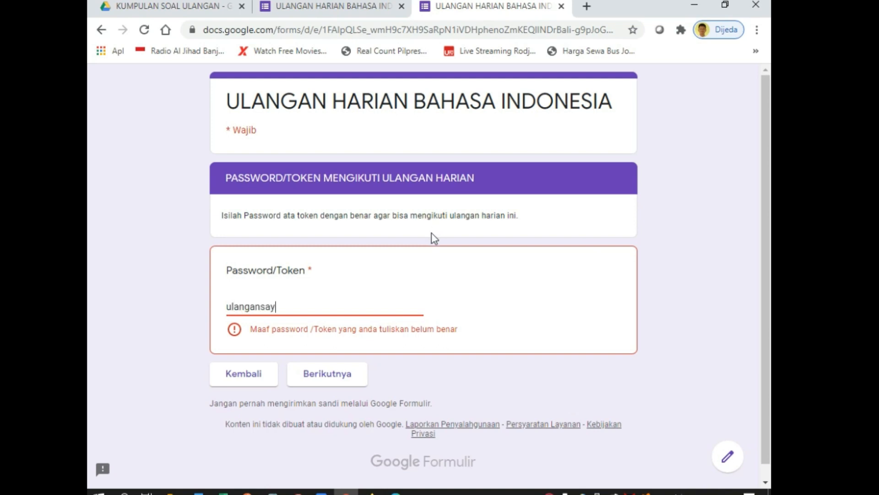
text(a)
key(Return)
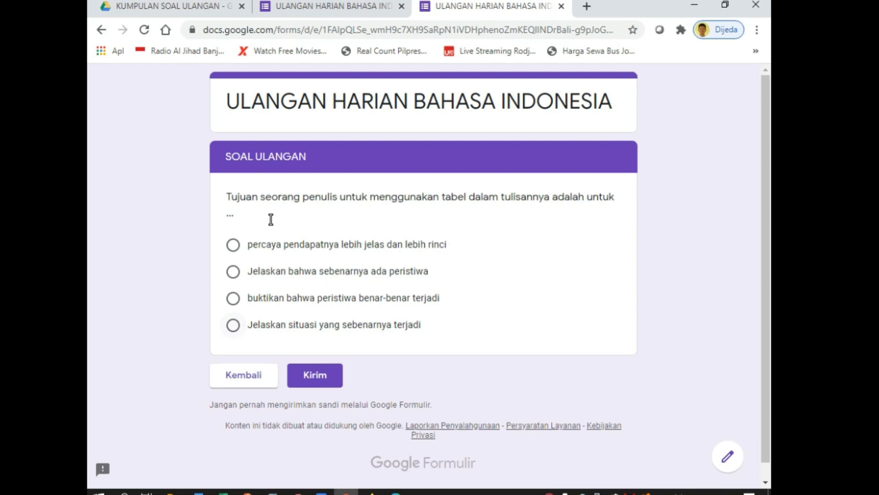
Choose the fourth answer, submit the quiz, check the score, and return to the editor
click(234, 325)
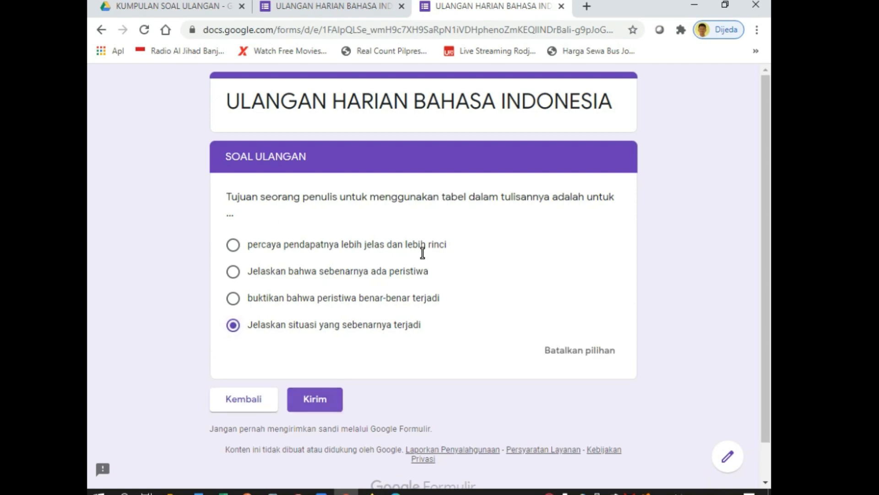
click(316, 399)
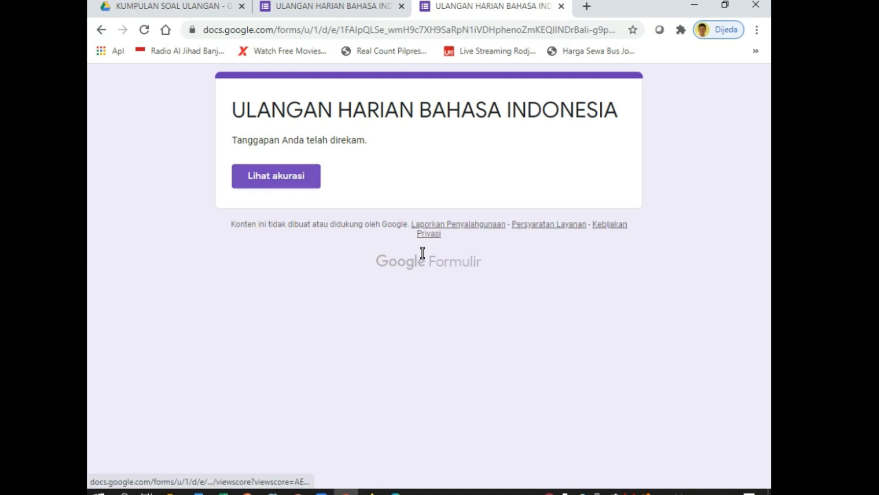
click(276, 176)
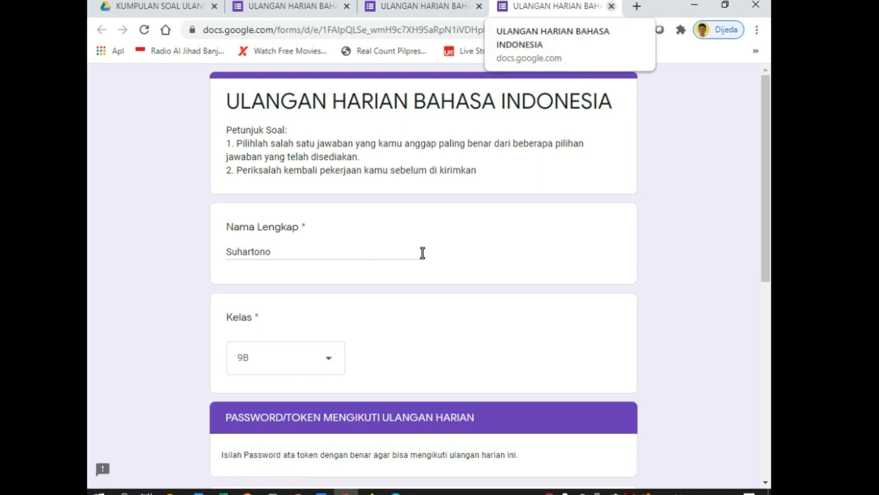
click(611, 7)
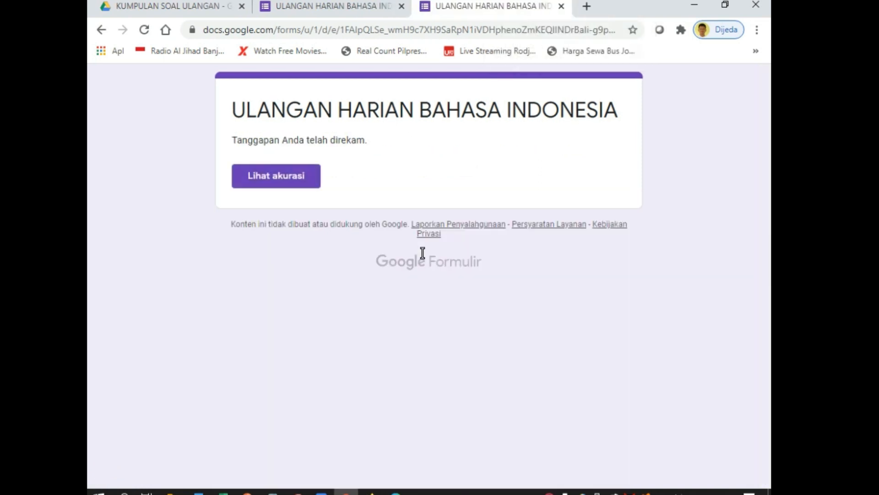
click(330, 7)
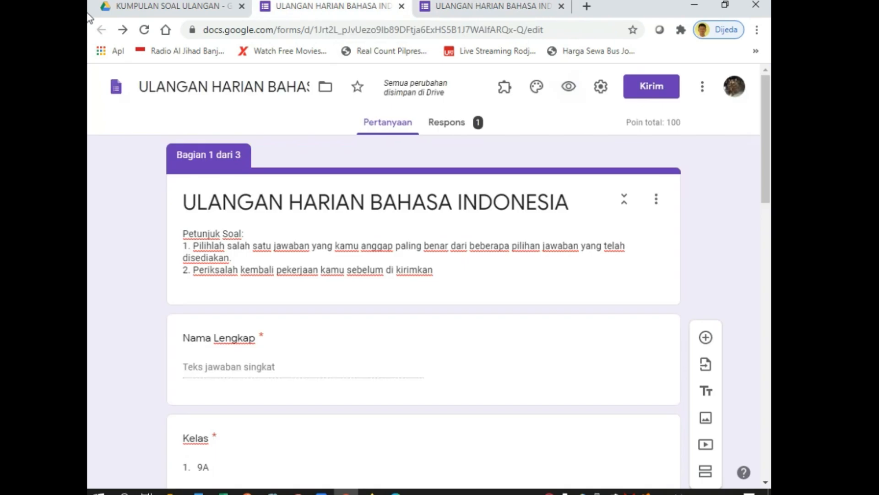
Create a new Google Sheets responses spreadsheet from the Respons tab
click(446, 123)
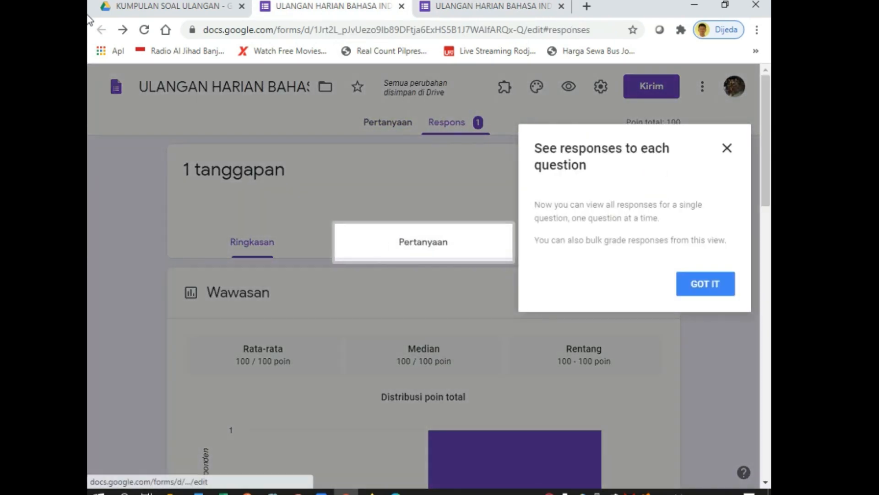
click(706, 283)
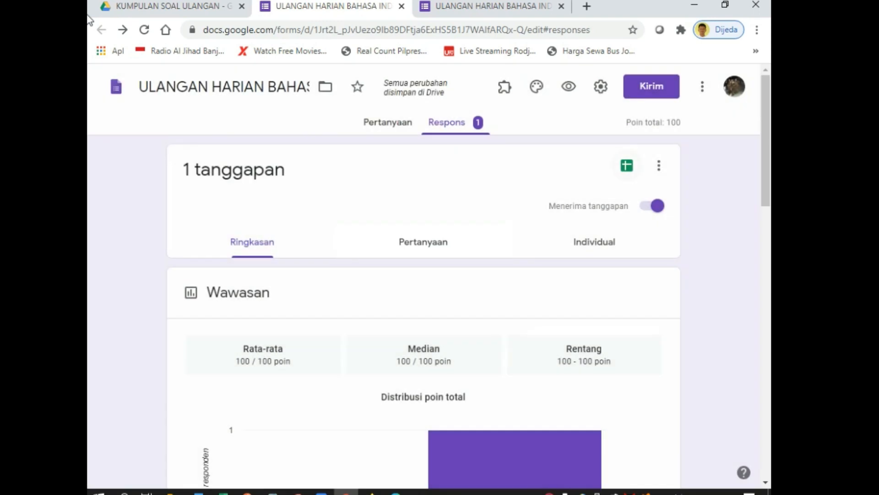
click(627, 165)
key(Return)
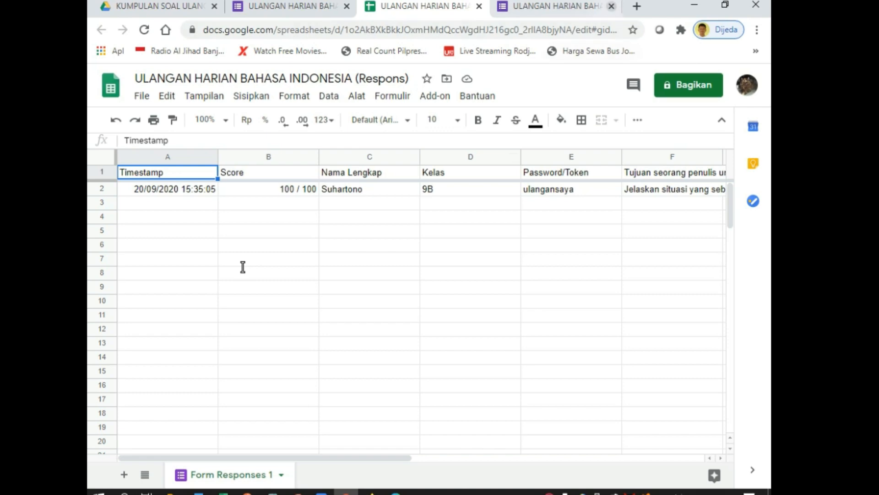
Close the leftover form preview tab and the responses spreadsheet tab
click(612, 6)
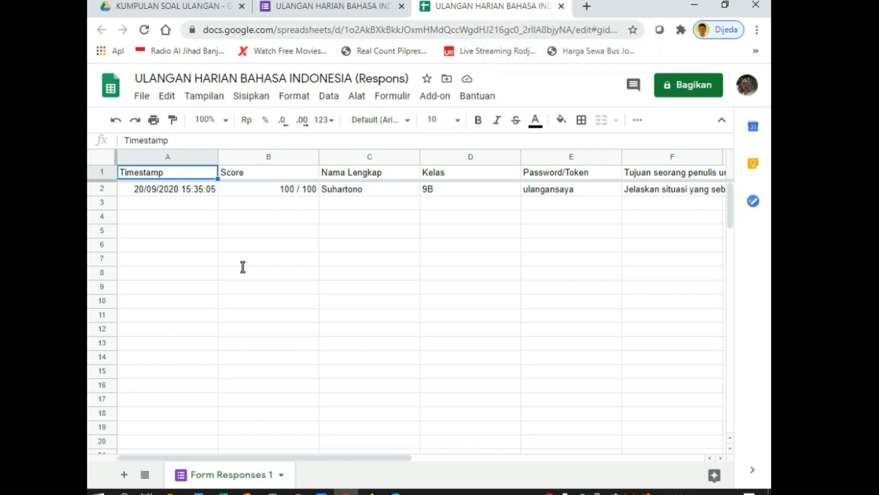
click(562, 6)
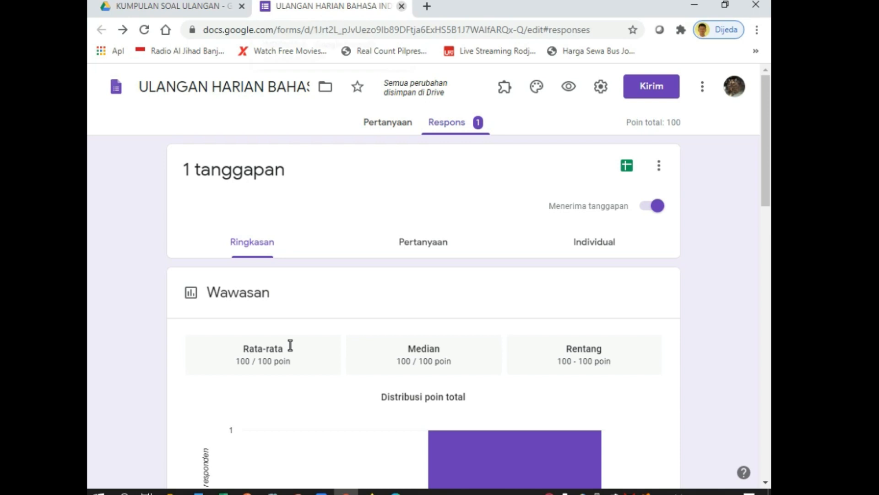
Close the form editor tab with Ctrl+W to return to the Drive folder
key(ctrl+w)
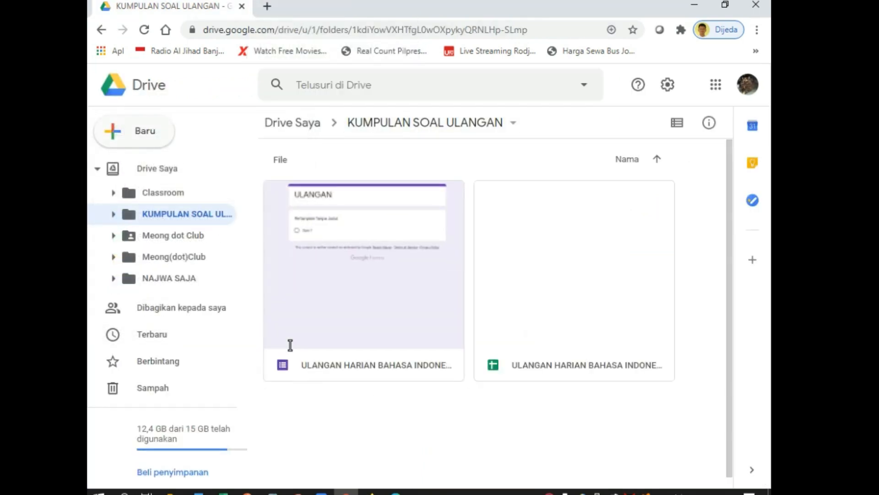